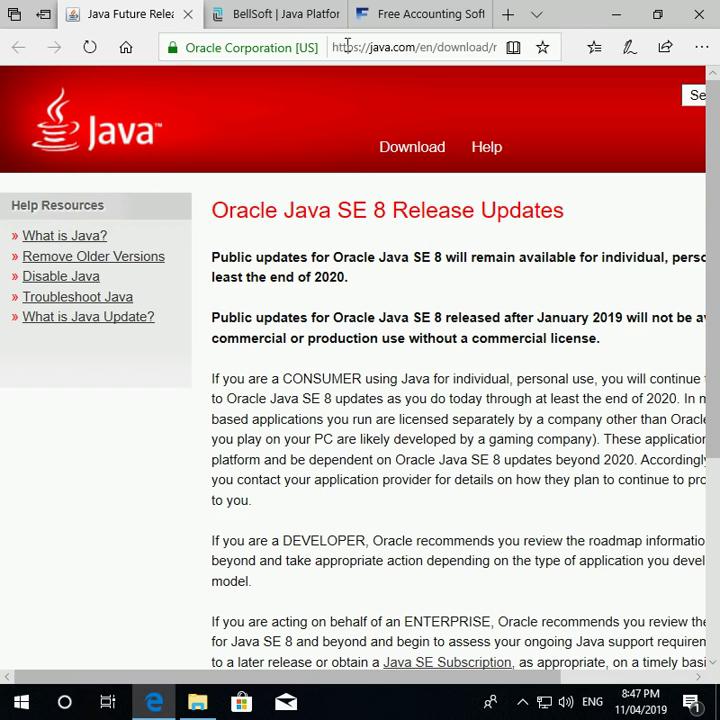
Step: Open BellSoft's Liberica JDK 8 download page and find the Windows 64 bit JRE MSI package
click(282, 20)
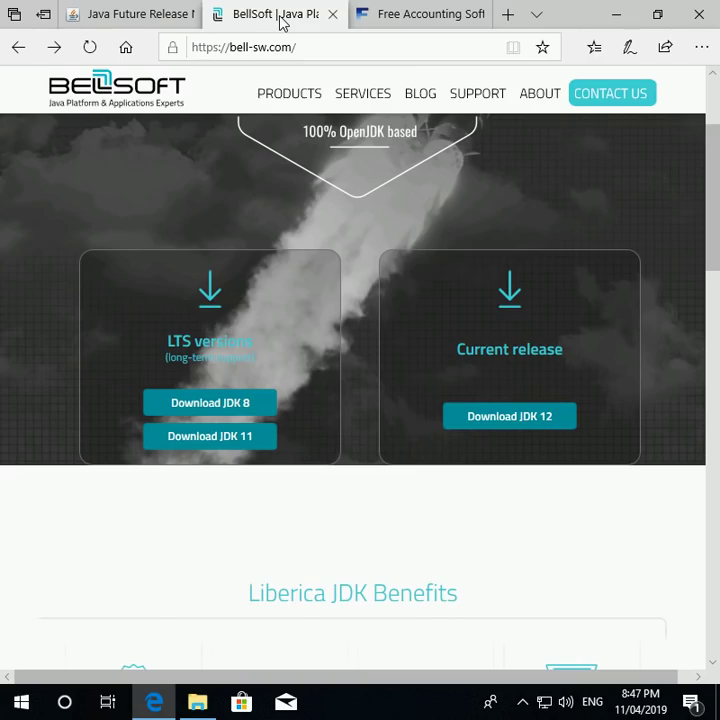
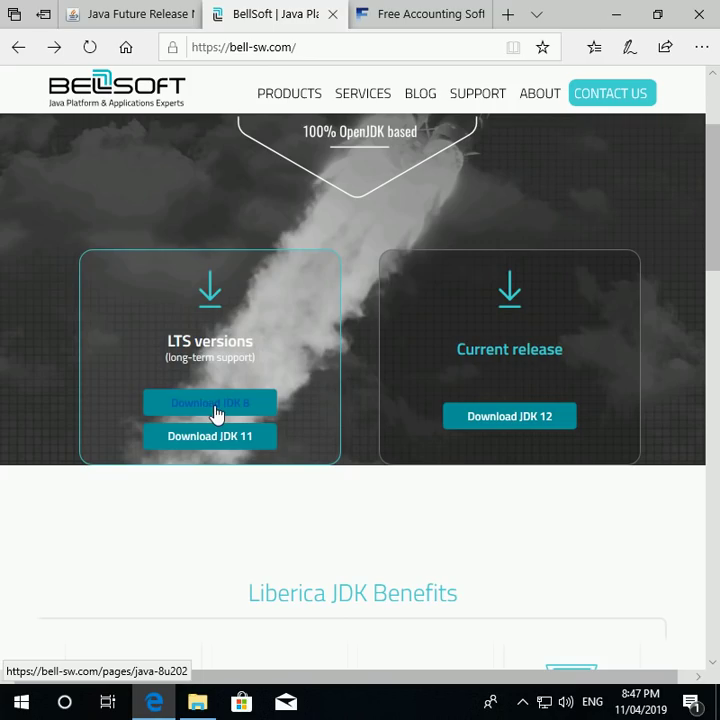
click(221, 404)
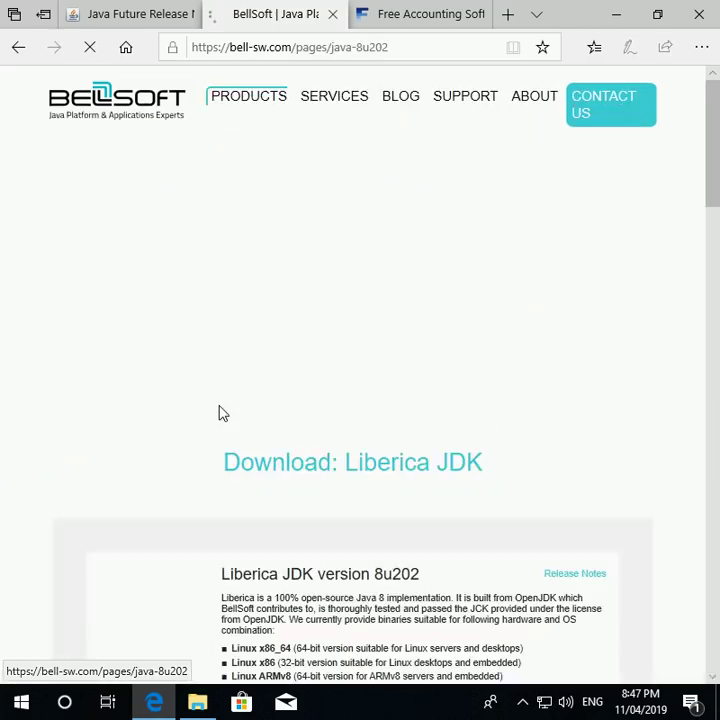
scroll(222, 413, down, 8)
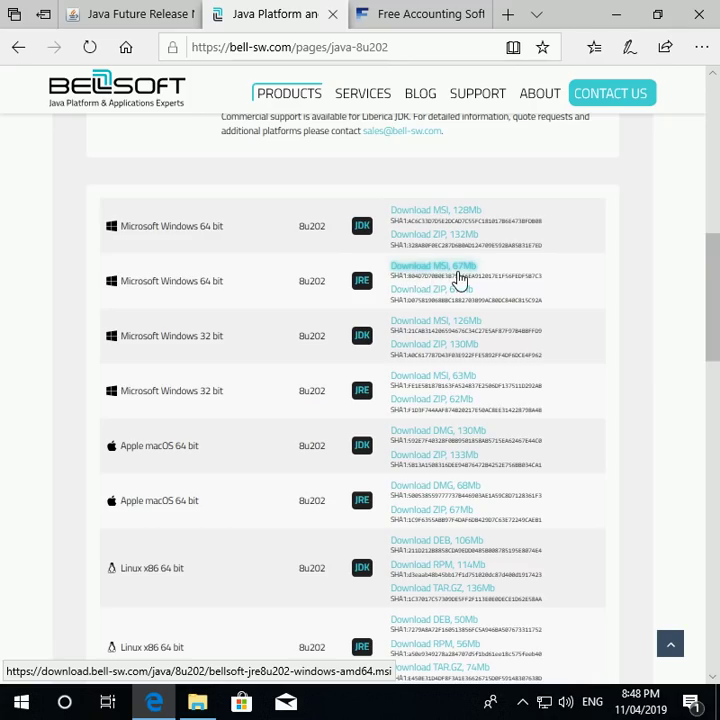
Step: Install Liberica JRE 8 (64-bit) from the bellsoft-jre8u202-windows-amd64 installer on the desktop, keeping the default destination folder
click(615, 14)
click(42, 232)
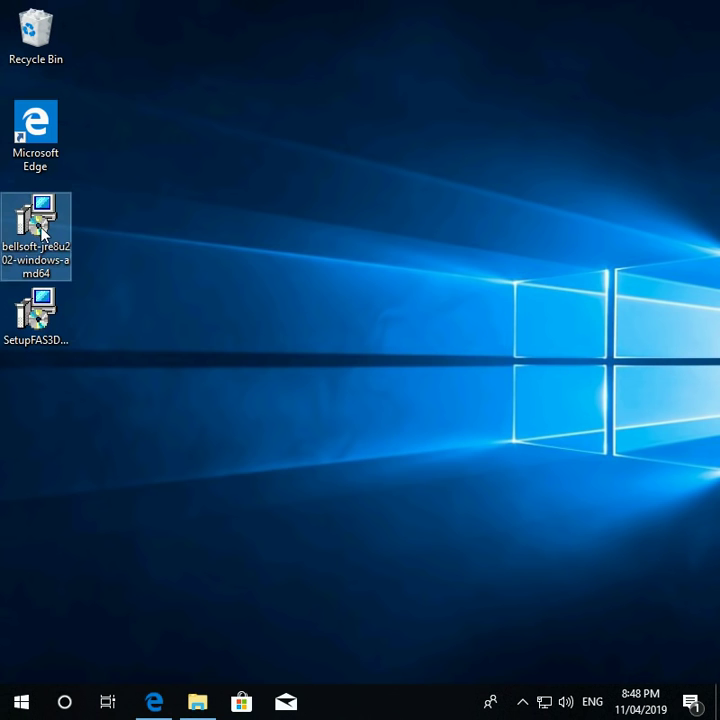
double_click(42, 232)
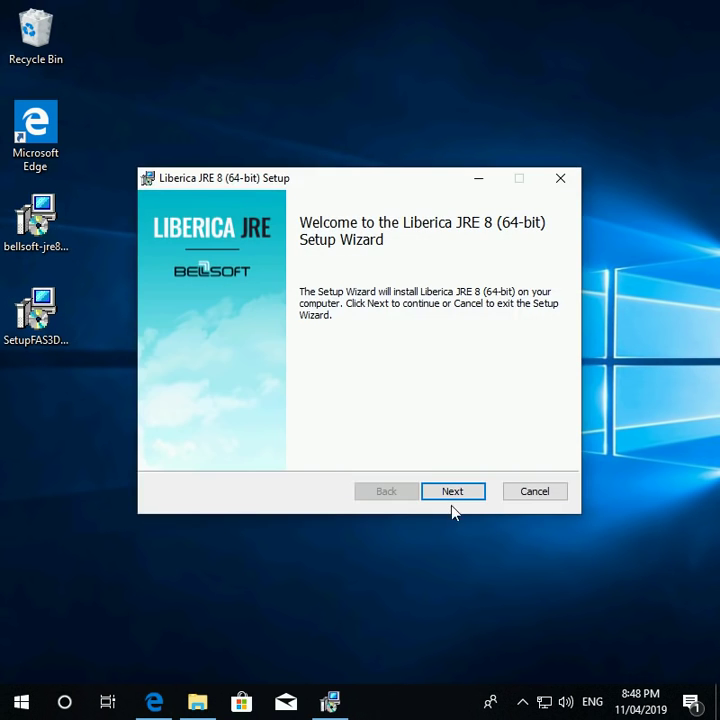
click(452, 495)
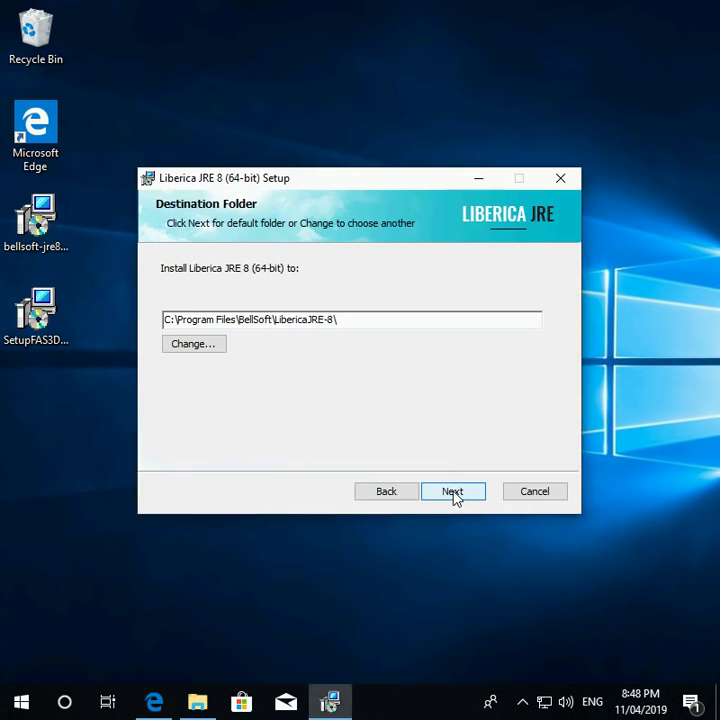
click(453, 495)
click(453, 495)
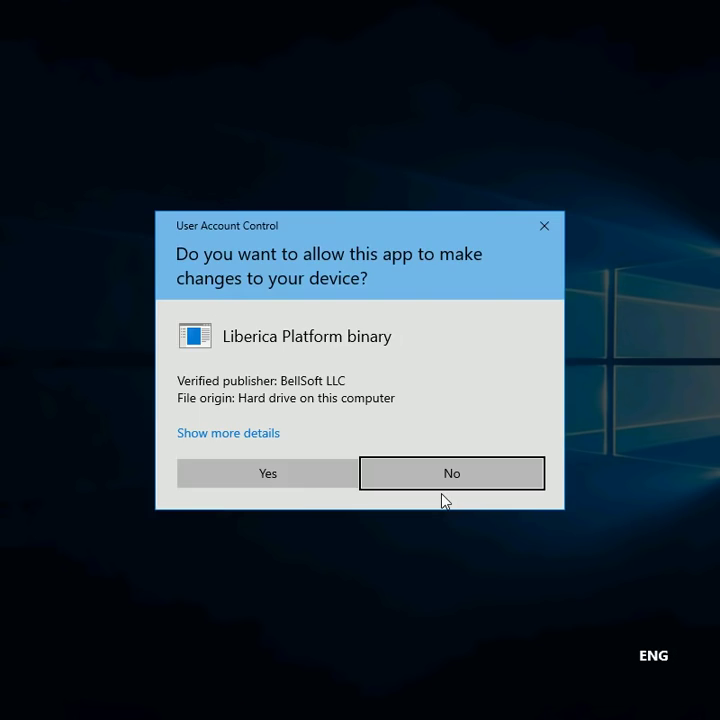
click(252, 481)
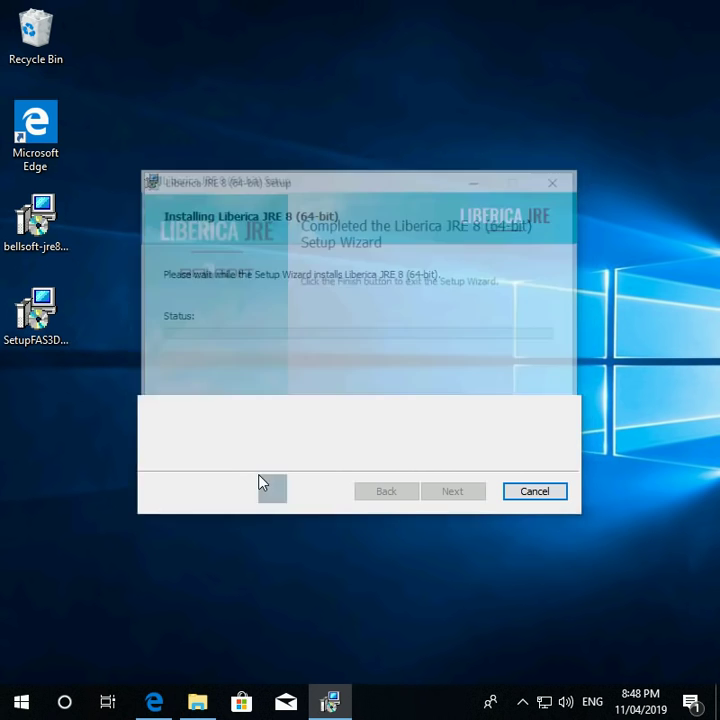
click(452, 491)
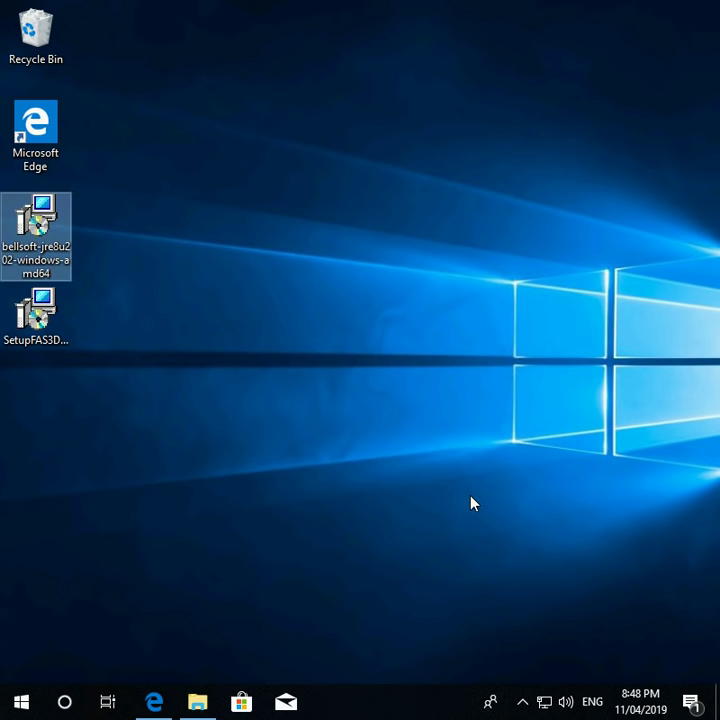
Step: Open the desktop software download page on the Free Accounting Software website and view the save options for the Windows installer link
click(160, 703)
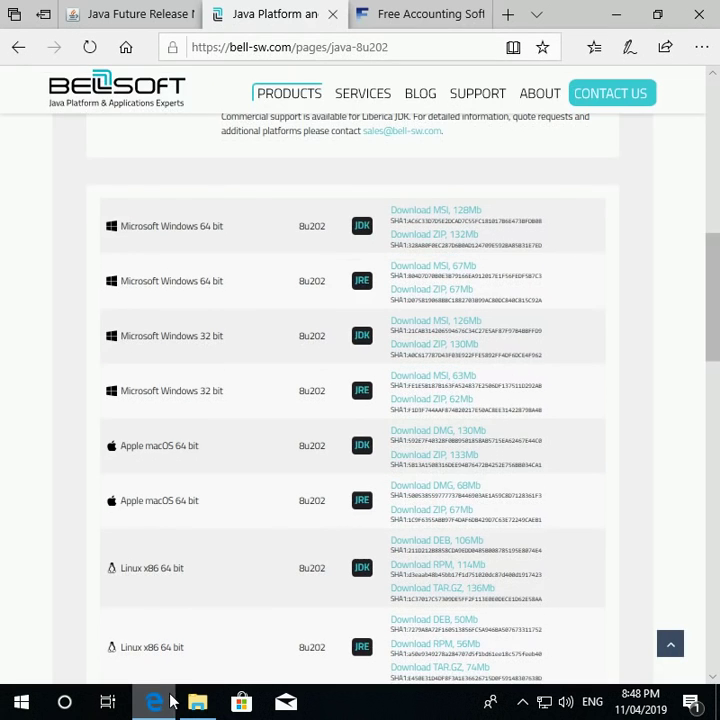
click(382, 24)
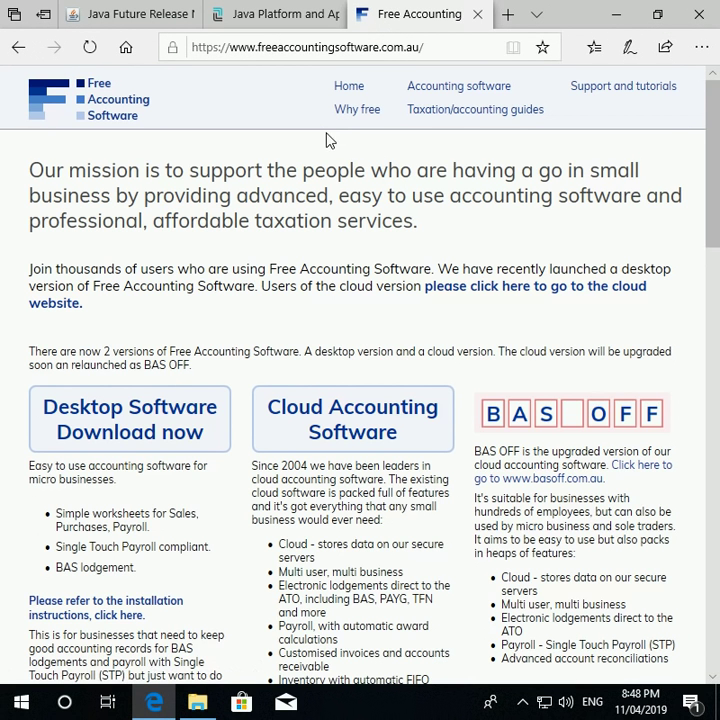
click(131, 435)
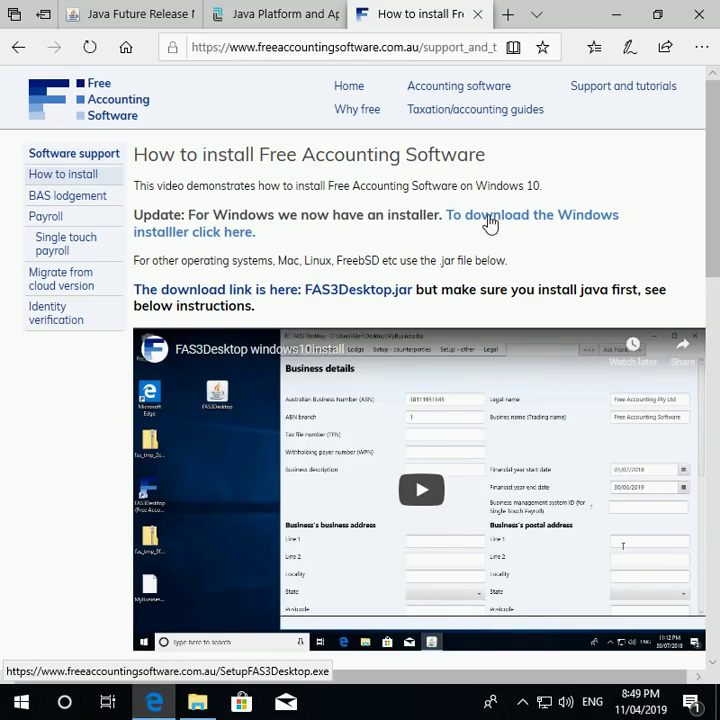
right_click(559, 218)
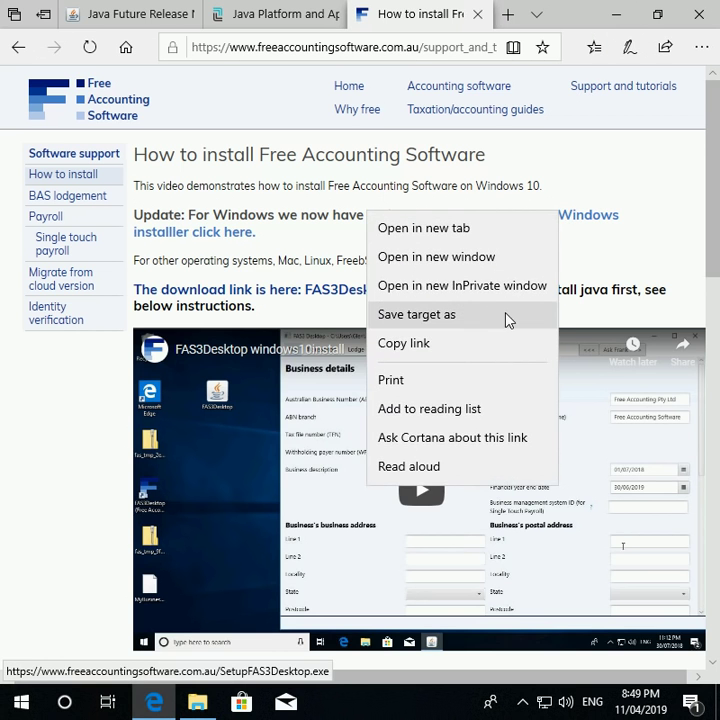
click(687, 222)
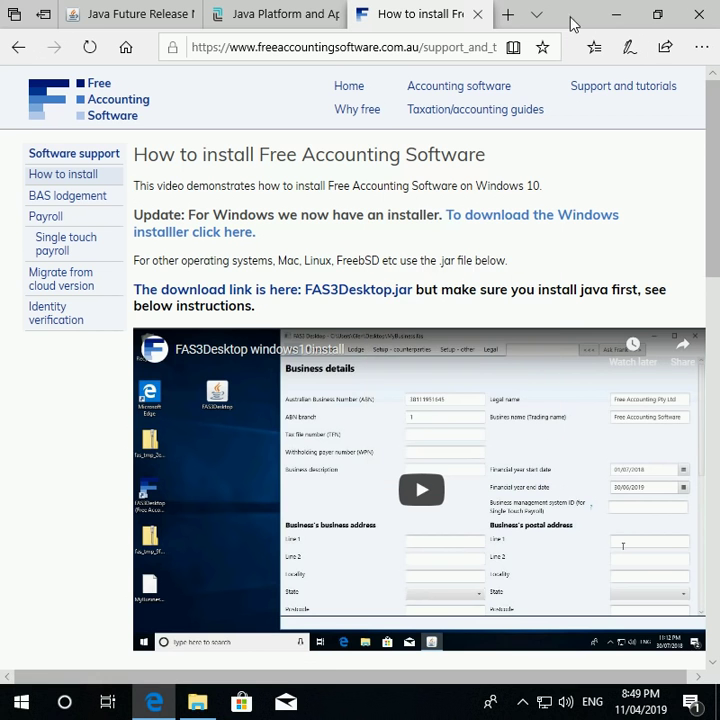
Step: Install FAS3 Desktop from the SetupFAS3Desktop installer on the desktop, keeping the default destination and Start Menu folders
click(612, 15)
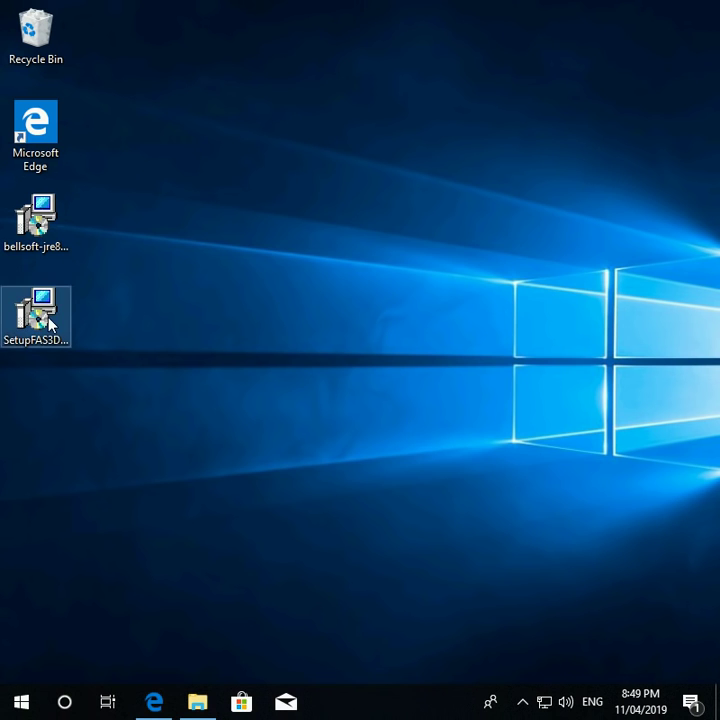
double_click(44, 318)
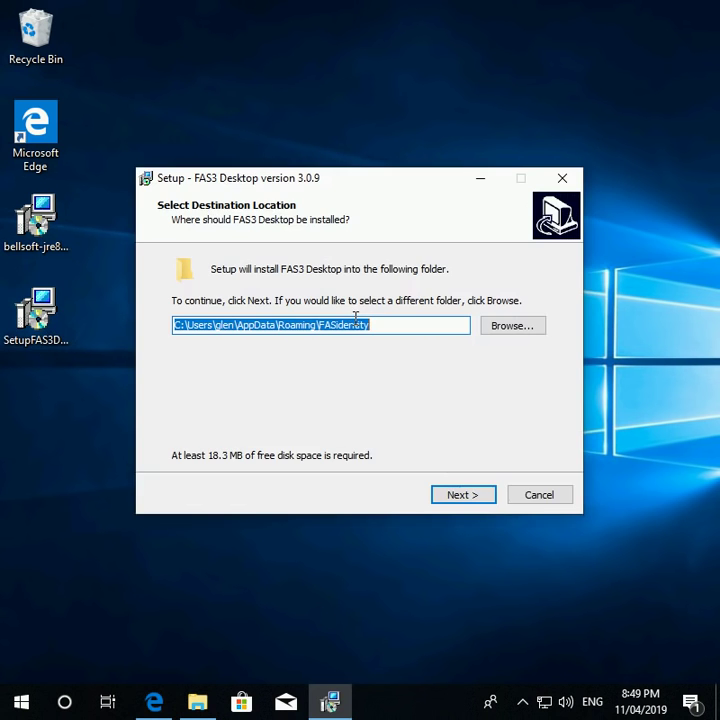
click(455, 495)
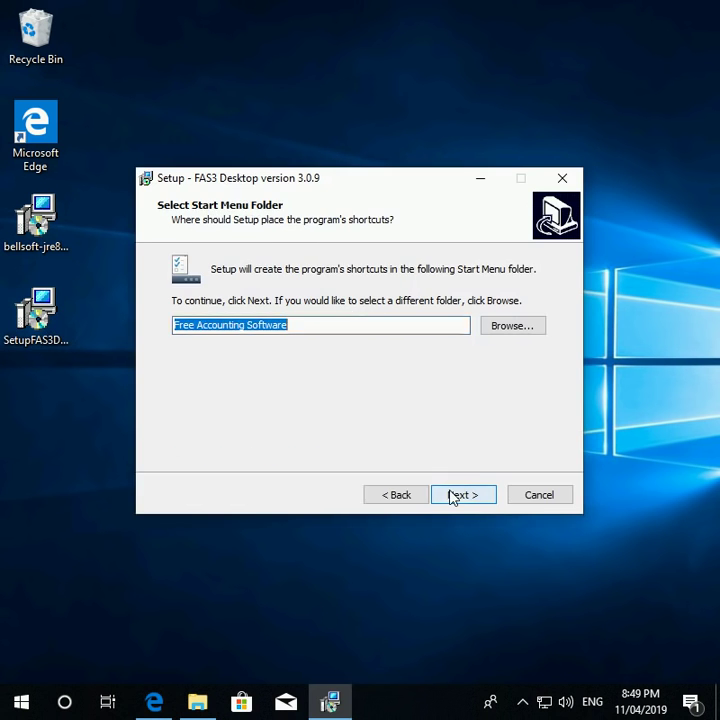
click(452, 497)
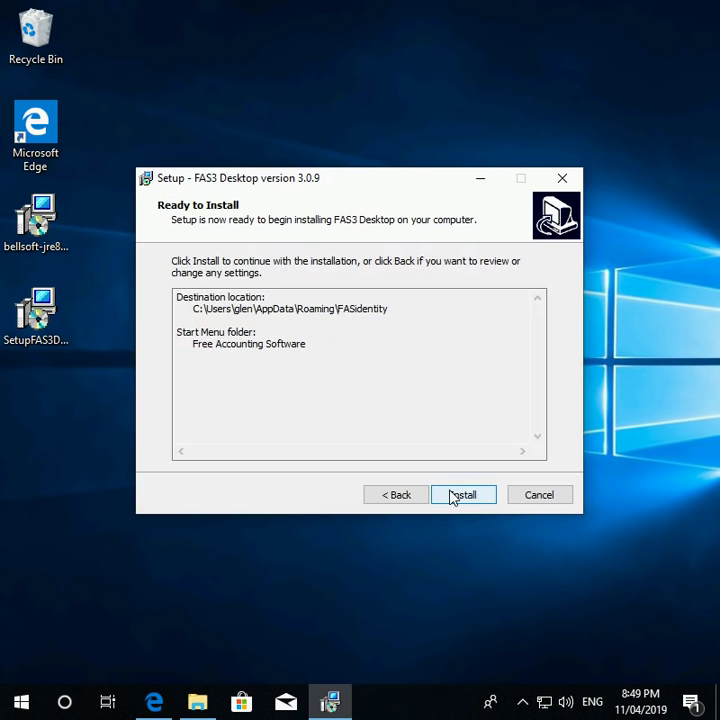
click(453, 496)
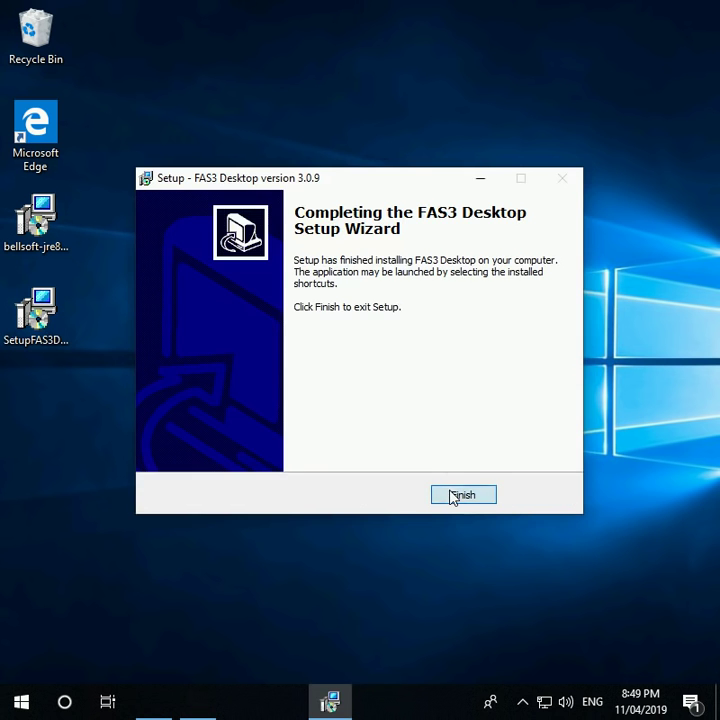
click(455, 495)
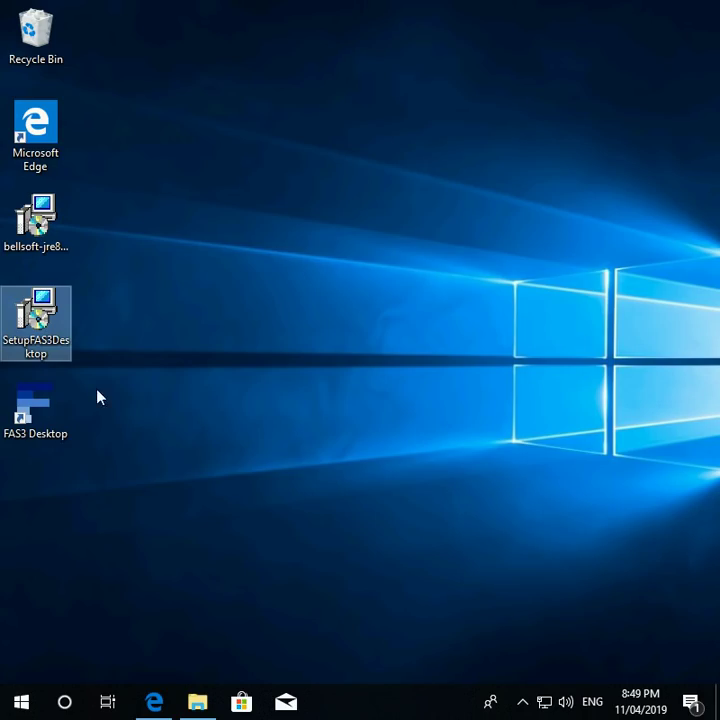
Step: Launch FAS3 Desktop and go to the first name entry of the new FAS identity form
click(35, 410)
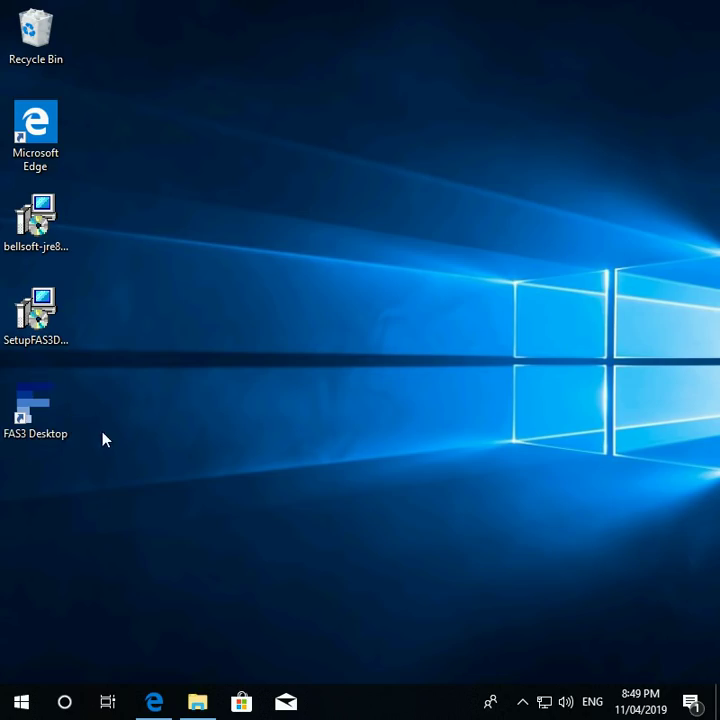
double_click(37, 418)
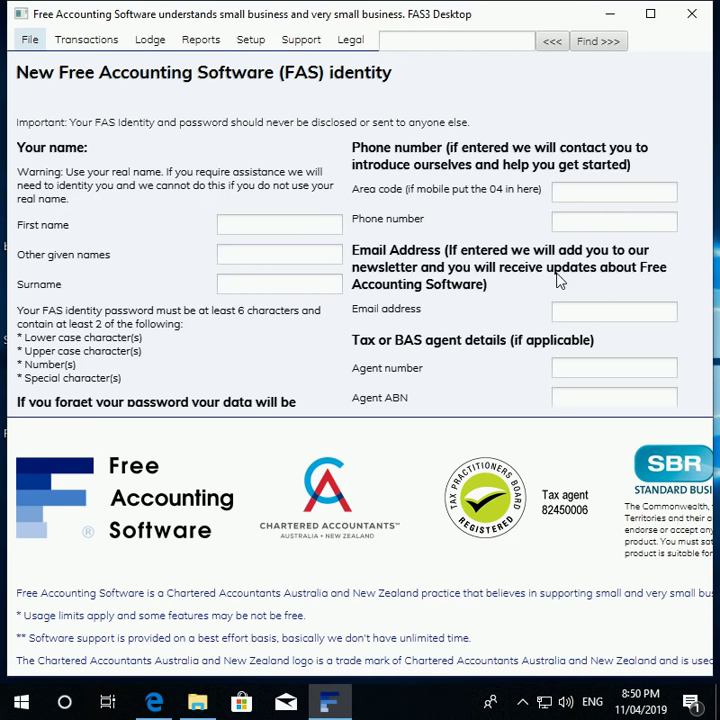
click(235, 229)
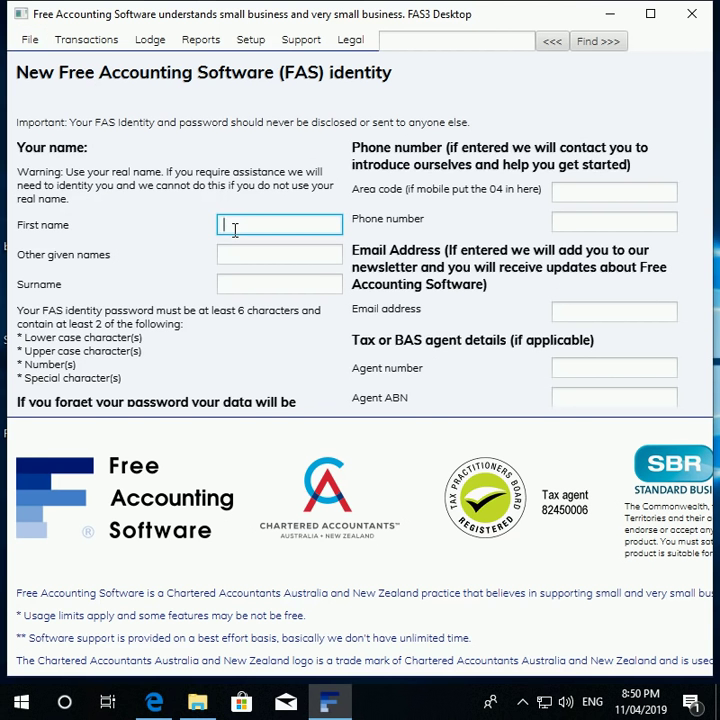
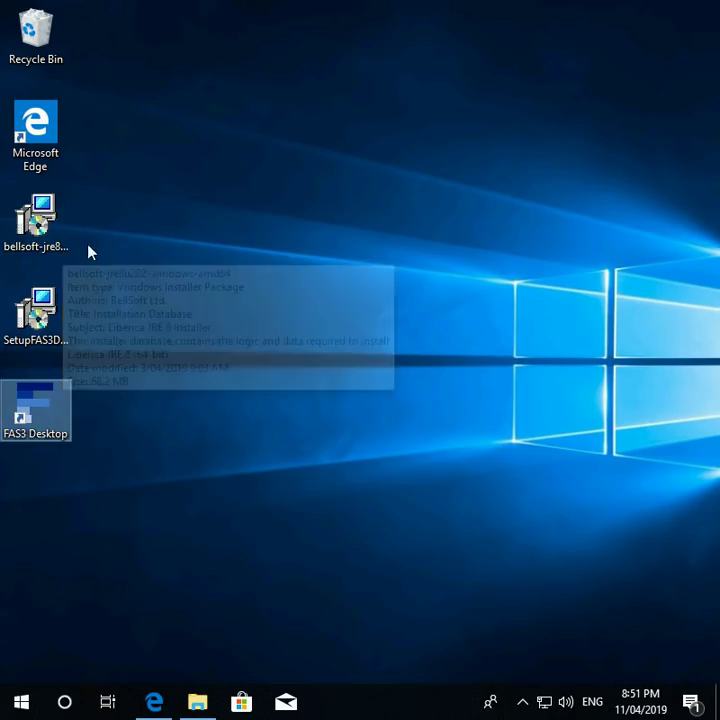
Step: Uninstall Liberica JRE 8 (64-bit) using the Remove option of the bellsoft-jre8u202-windows-amd64 installer
double_click(48, 245)
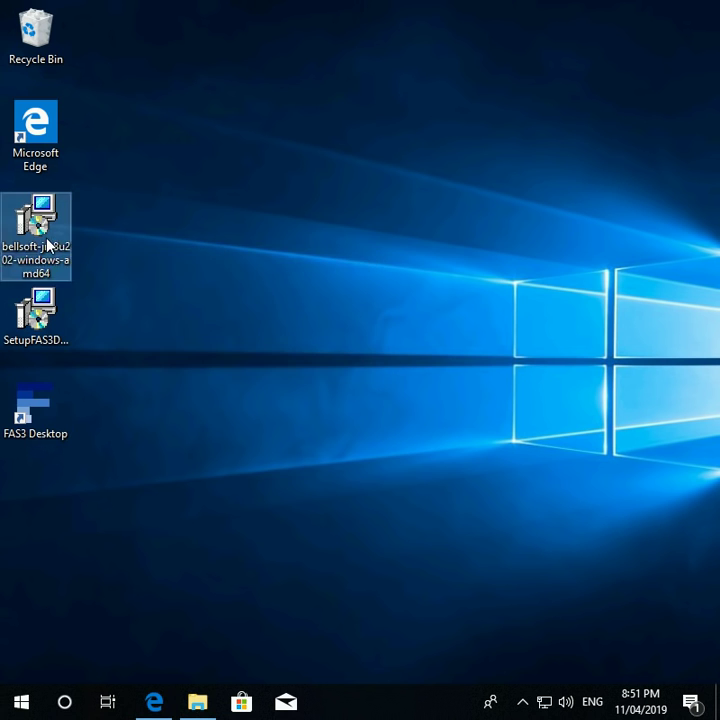
click(452, 491)
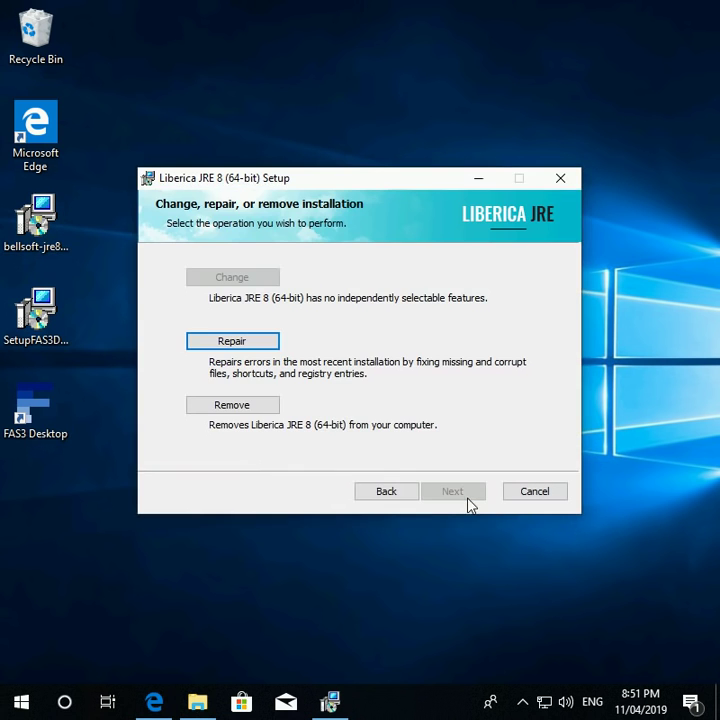
click(235, 410)
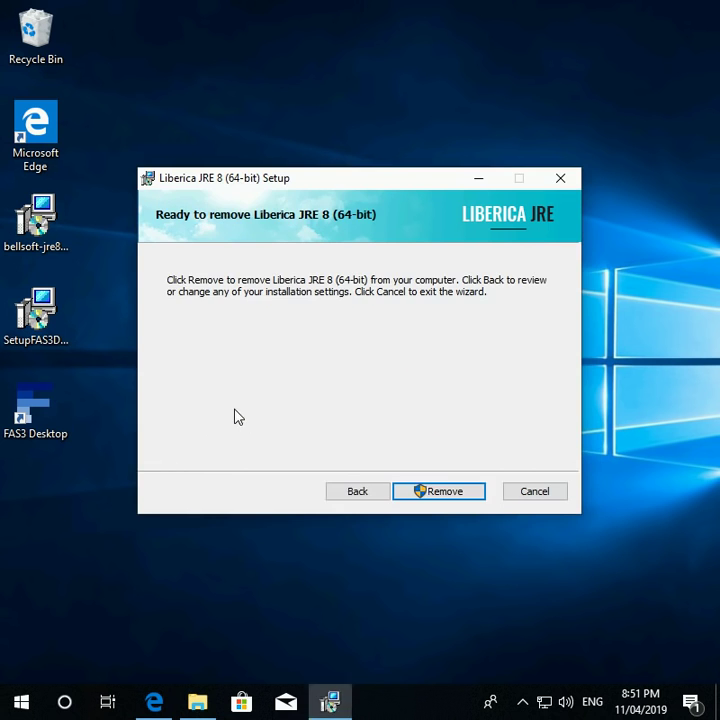
click(456, 494)
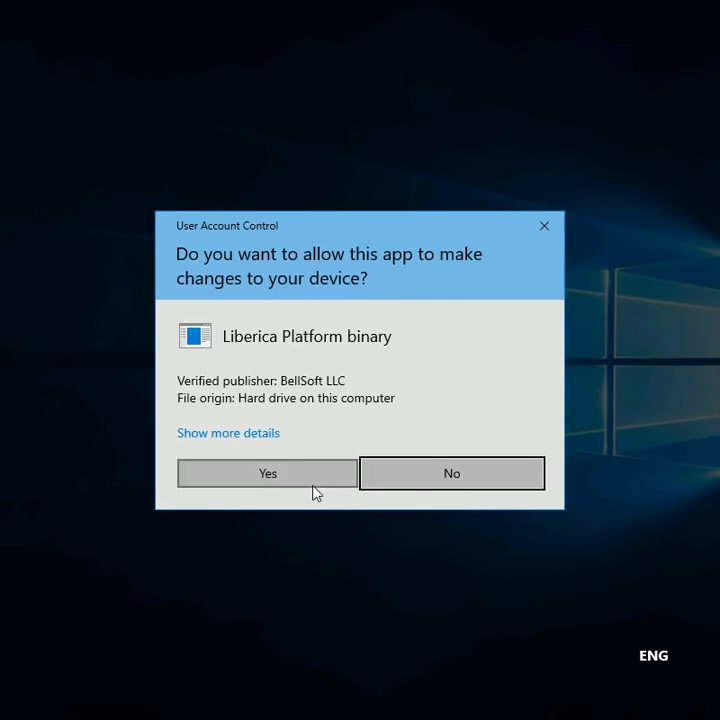
click(312, 484)
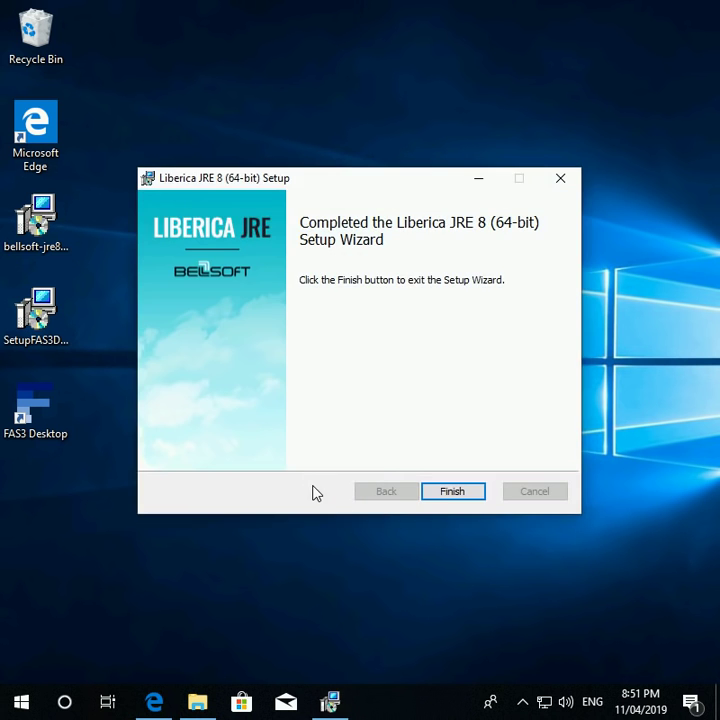
click(442, 497)
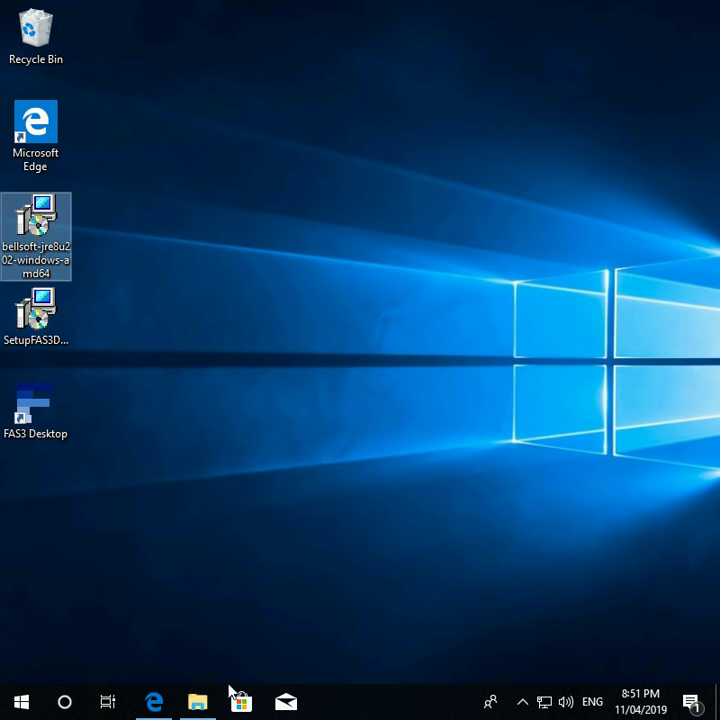
Step: Uninstall FAS3 Desktop by running unins000 from the FASidentity folder under AppData\Roaming
click(199, 702)
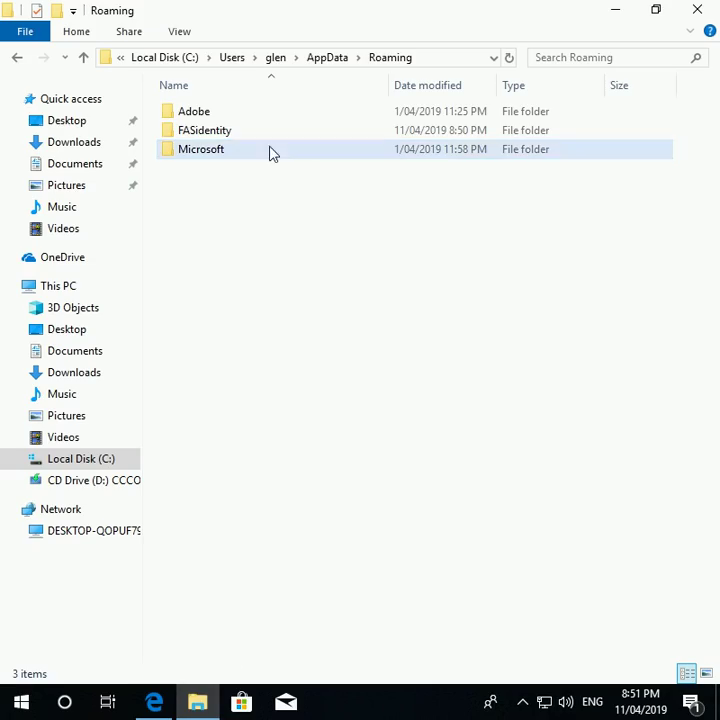
double_click(233, 136)
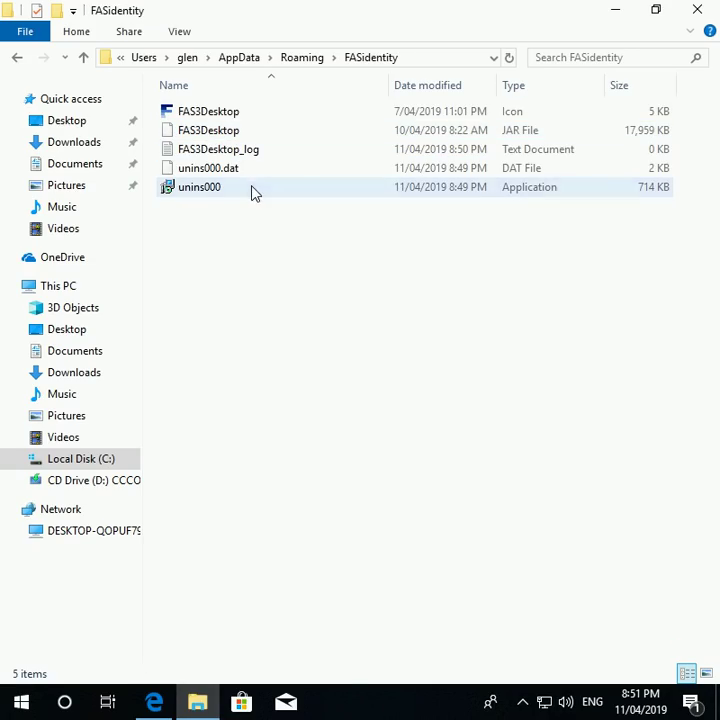
double_click(252, 189)
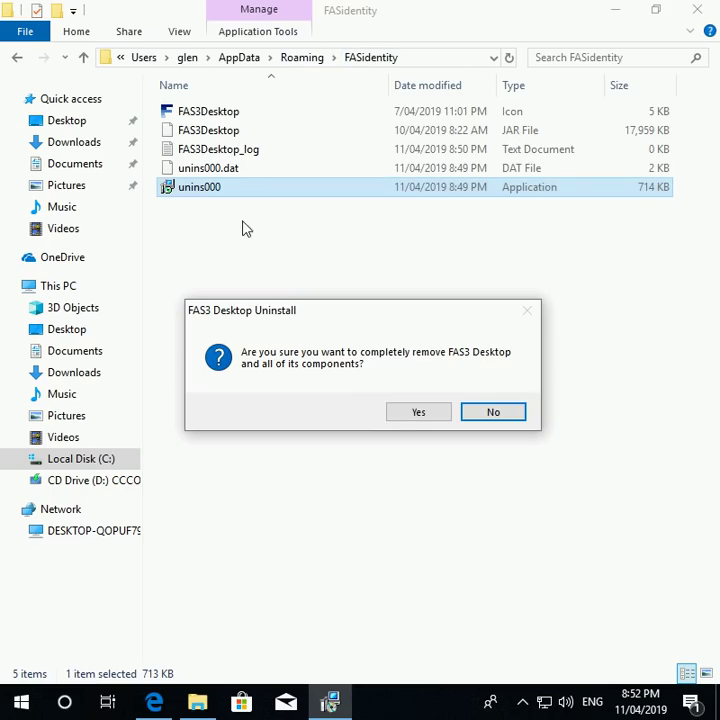
click(398, 416)
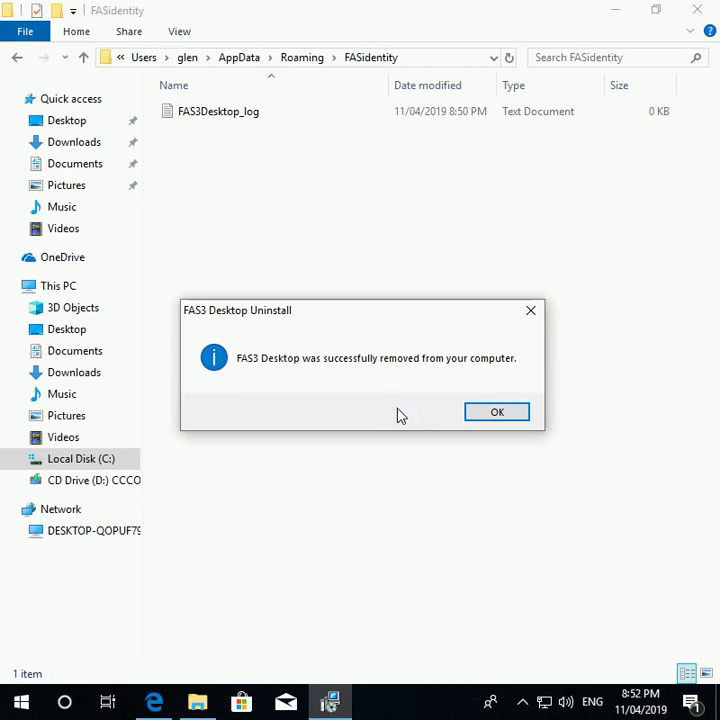
Step: Delete the leftover FASidentity folder from AppData\Roaming and minimise the File Explorer window
click(487, 419)
click(315, 62)
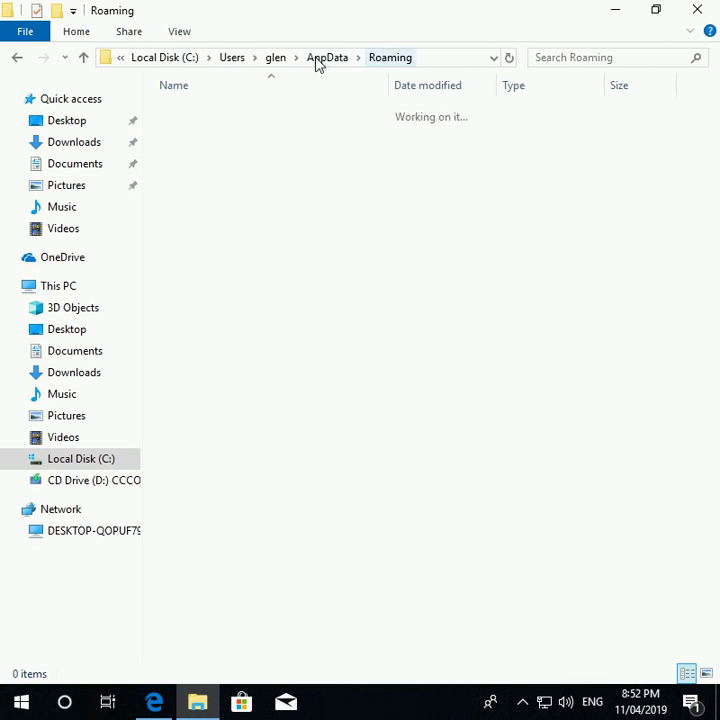
right_click(208, 133)
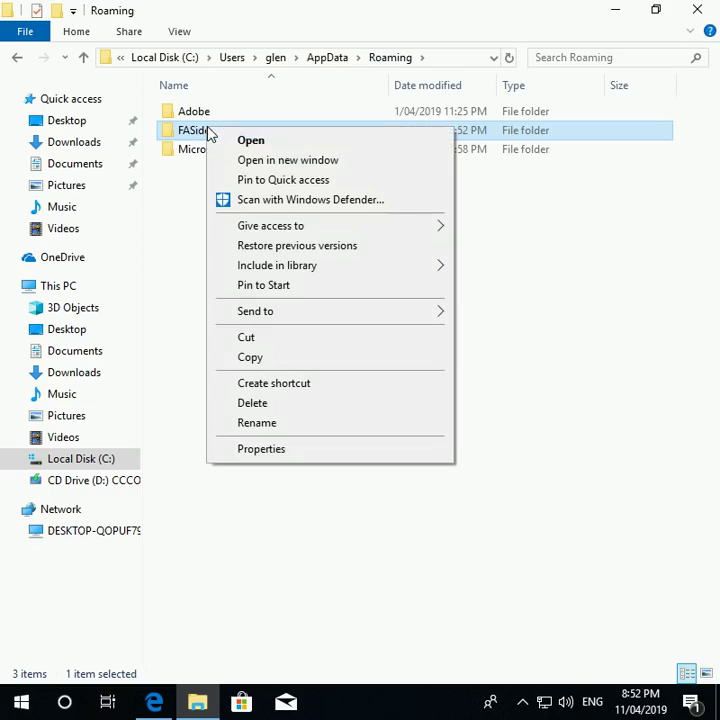
click(252, 405)
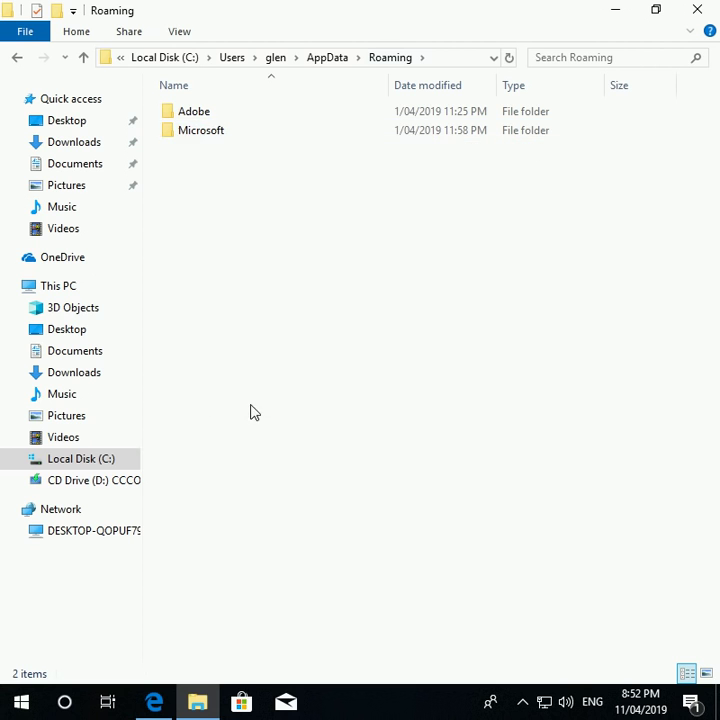
click(613, 13)
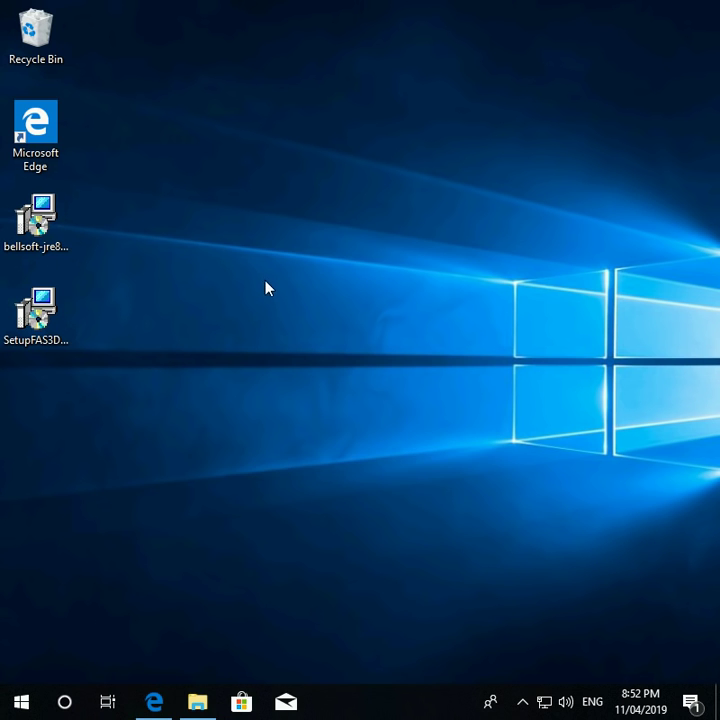
Step: Install FAS3 Desktop from the SetupFAS3Desktop installer with the default folders, and try to launch it from its desktop shortcut
click(30, 310)
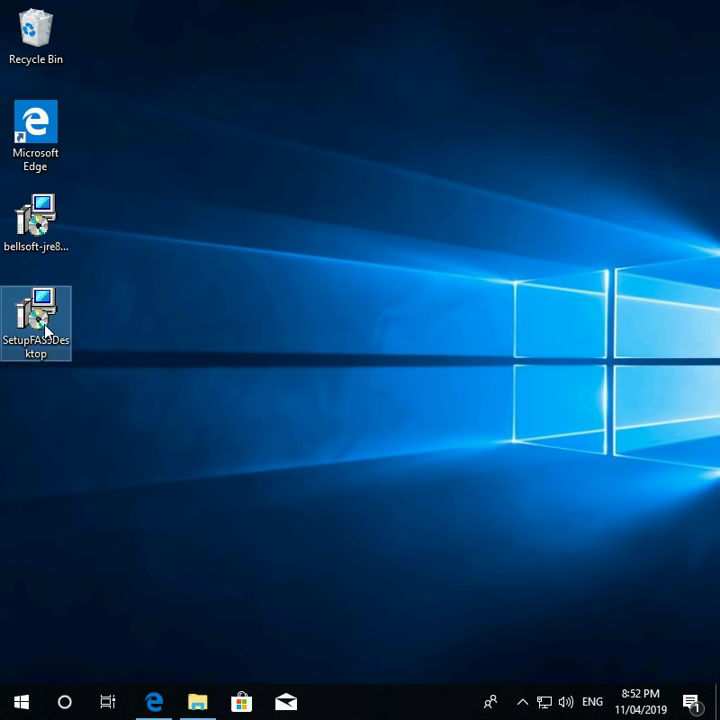
double_click(45, 330)
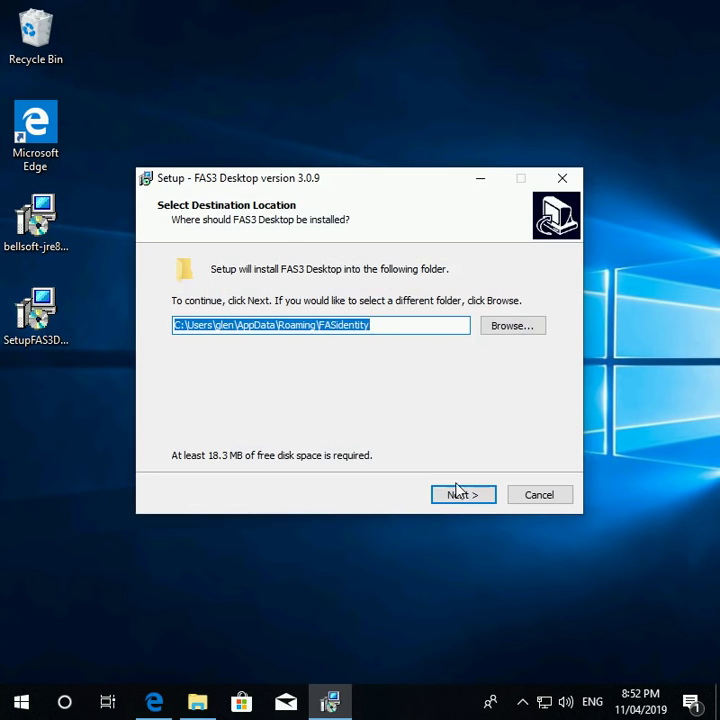
click(459, 492)
click(464, 500)
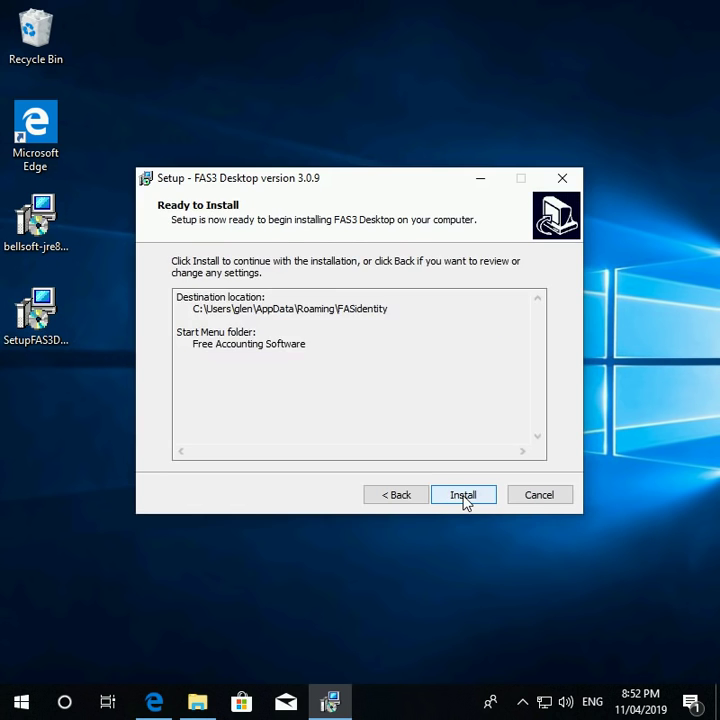
click(463, 497)
click(463, 500)
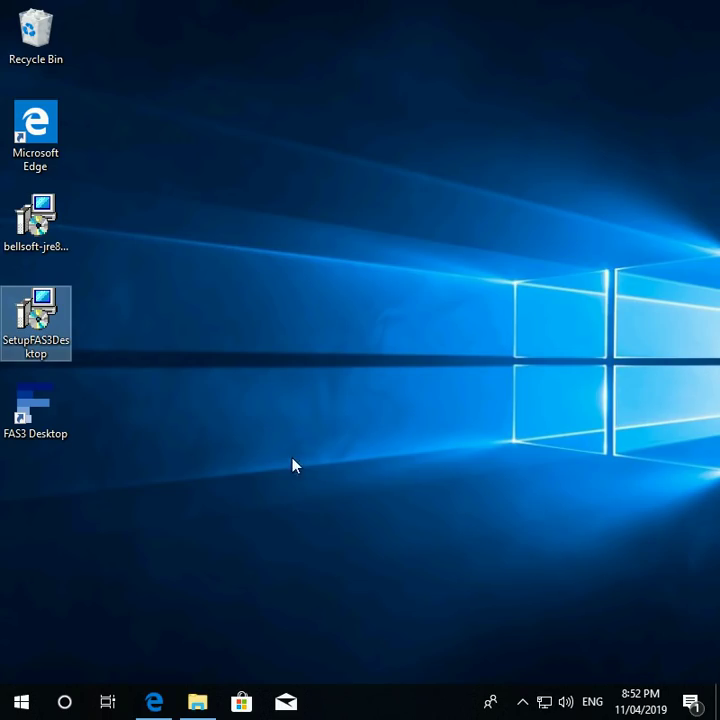
double_click(62, 422)
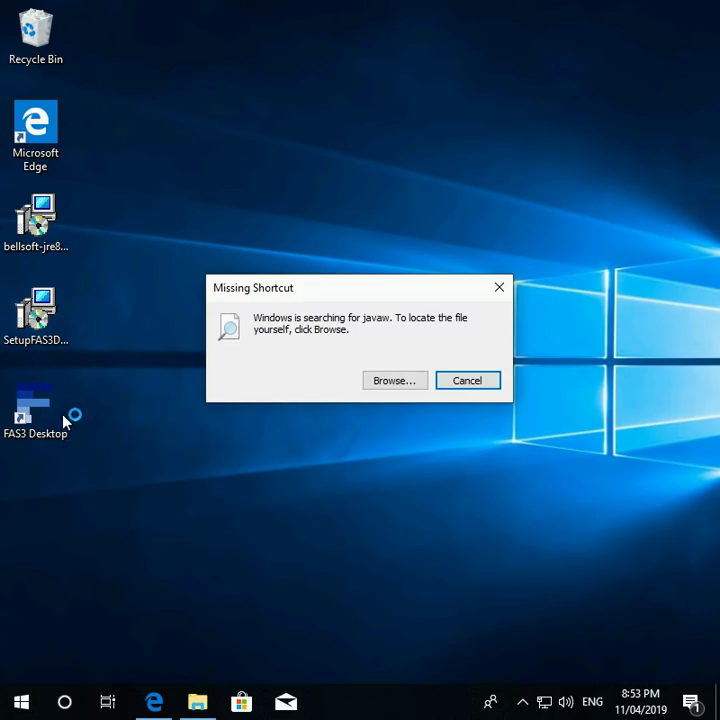
click(476, 386)
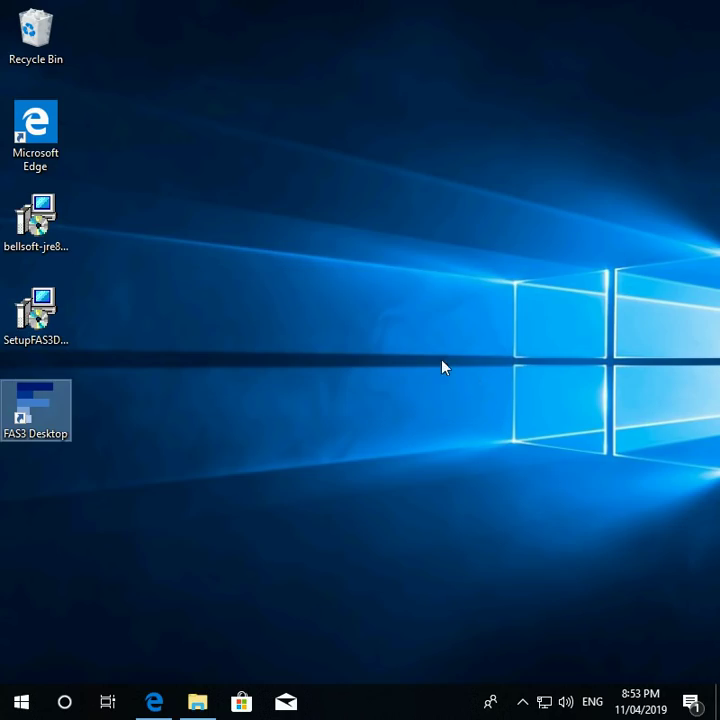
Step: Install Liberica JRE 8 (64-bit) from the bellsoft-jre8u202-windows-amd64 installer in the default folder, and try launching FAS3 Desktop again
click(61, 238)
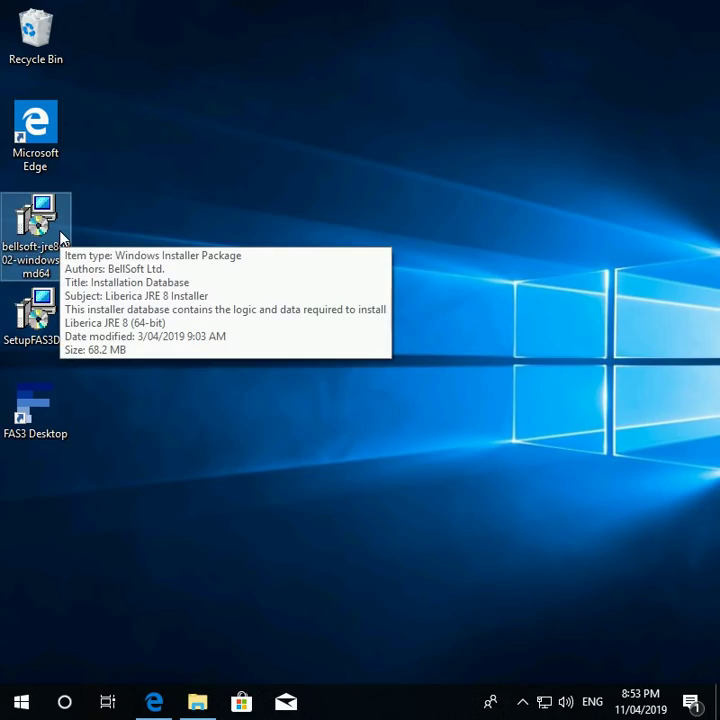
double_click(61, 238)
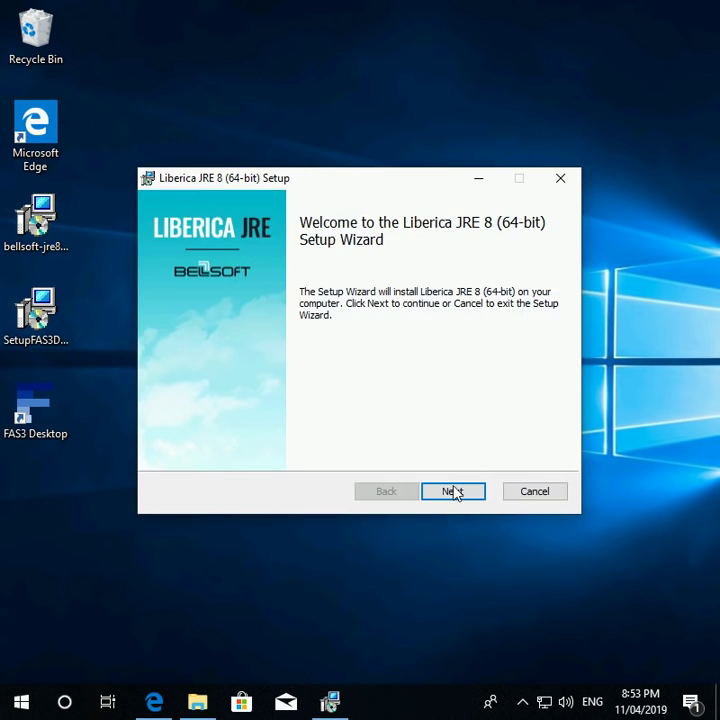
click(453, 492)
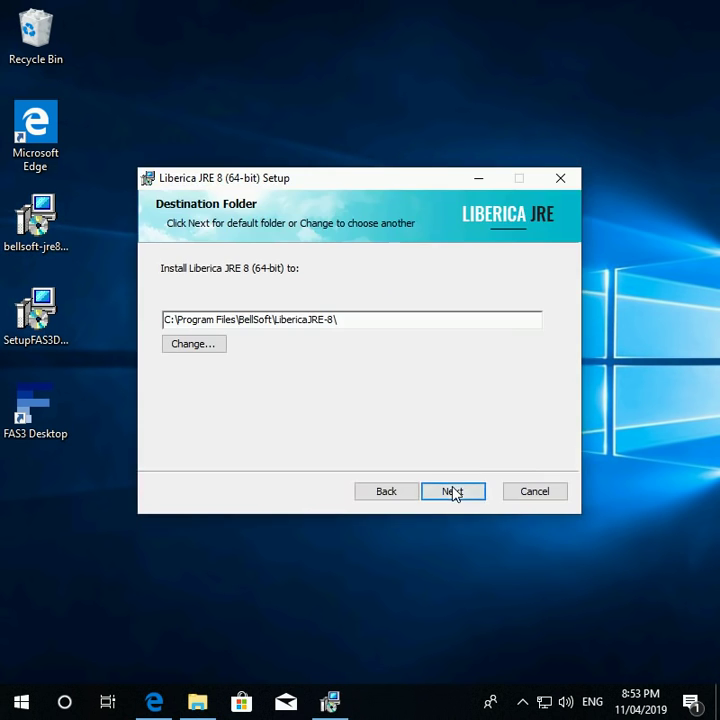
click(453, 492)
click(453, 493)
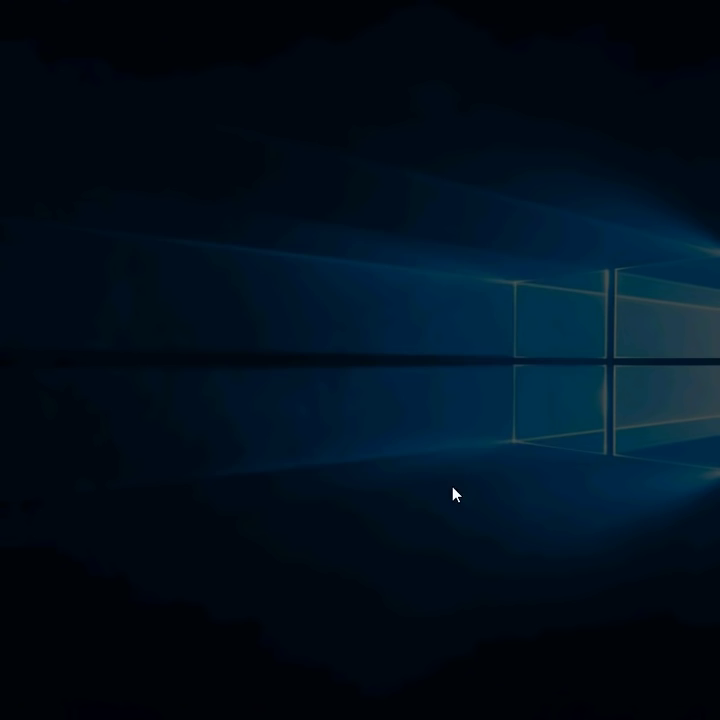
click(312, 491)
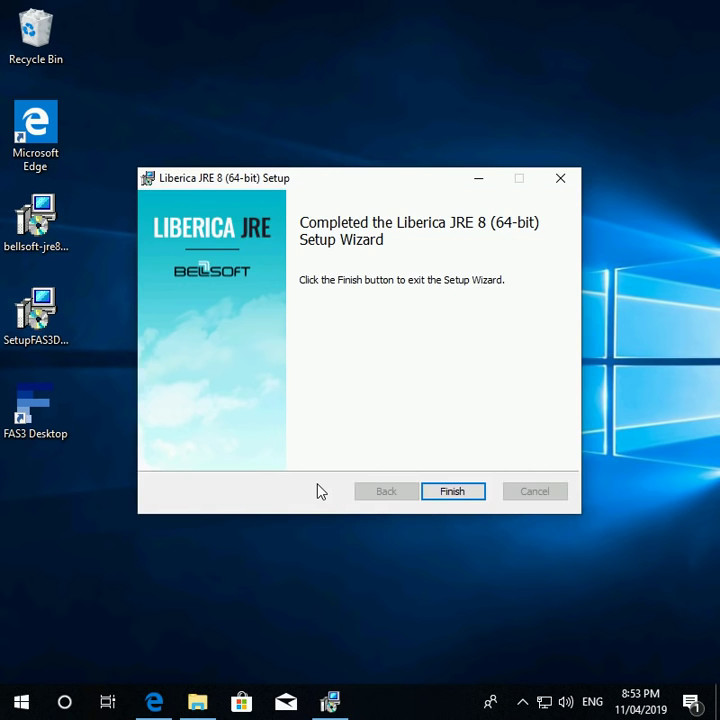
click(456, 493)
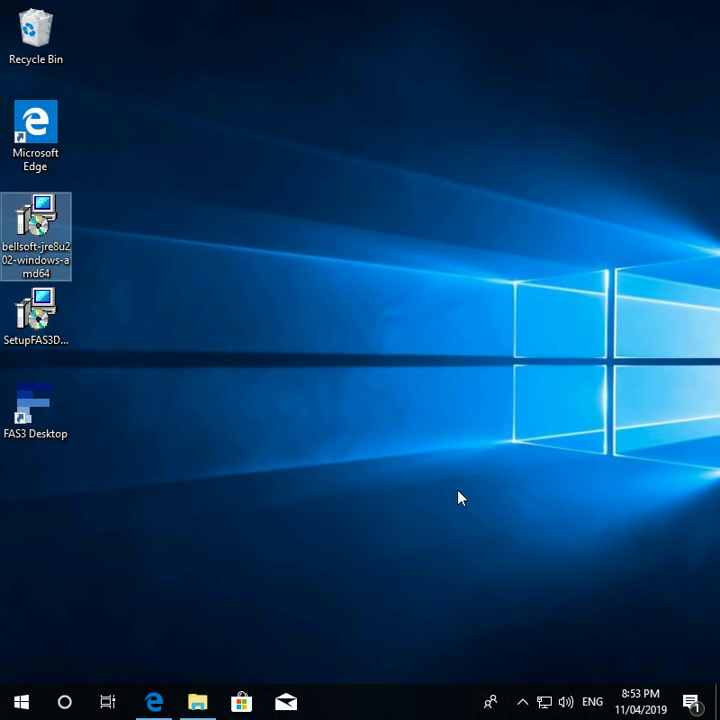
double_click(38, 408)
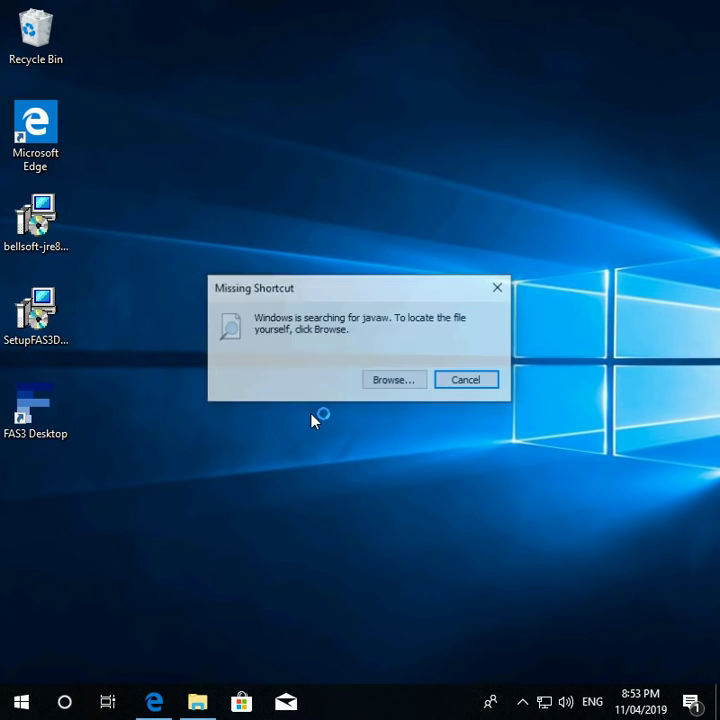
click(482, 381)
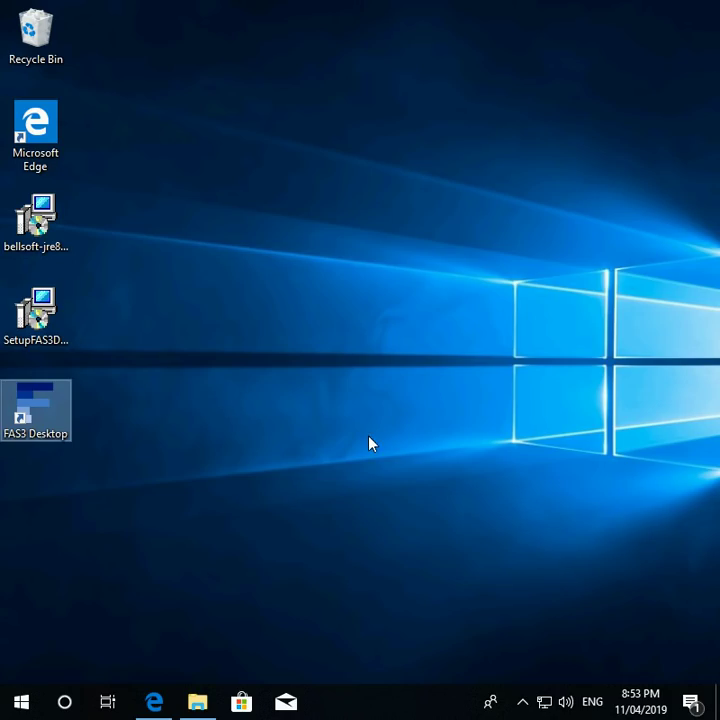
Step: Run the SetupFAS3Desktop installer again over the existing installation, and test FAS3 Desktop by launching and closing it
click(53, 325)
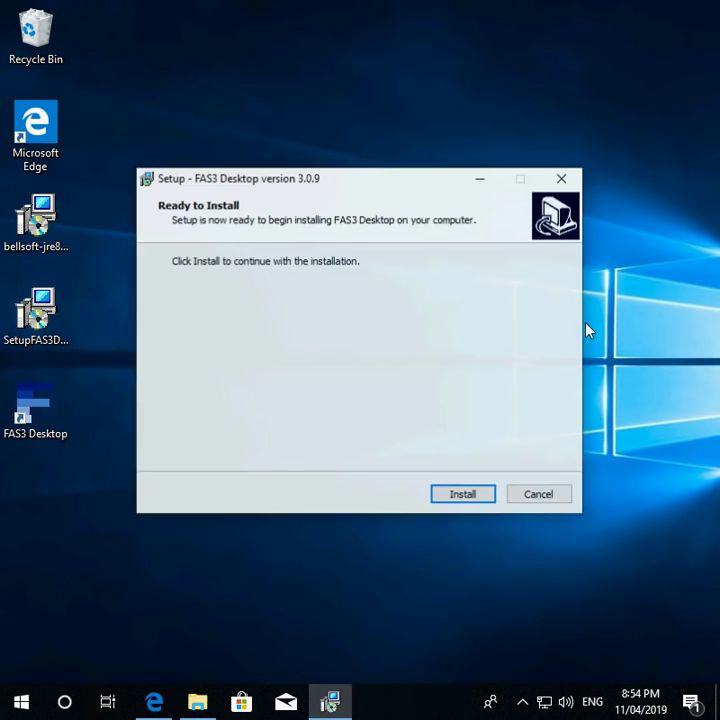
click(491, 500)
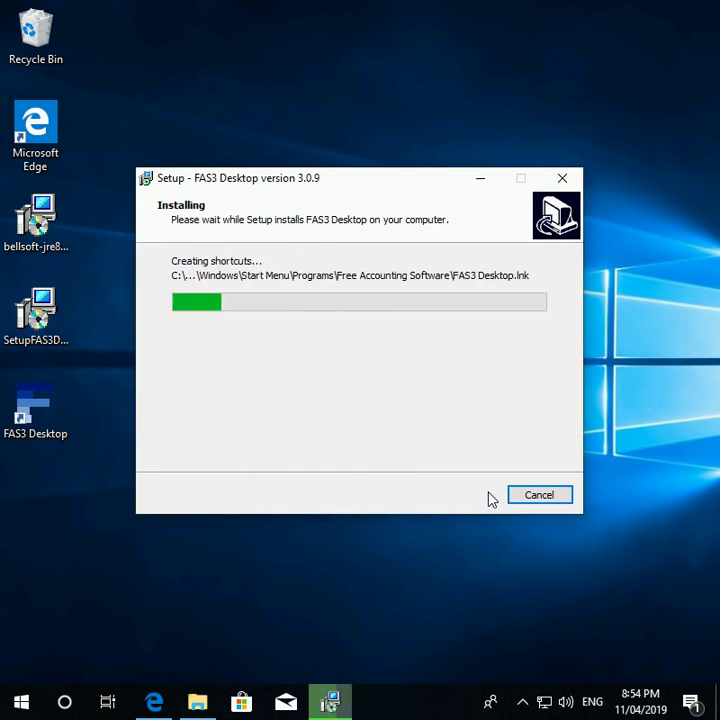
click(490, 499)
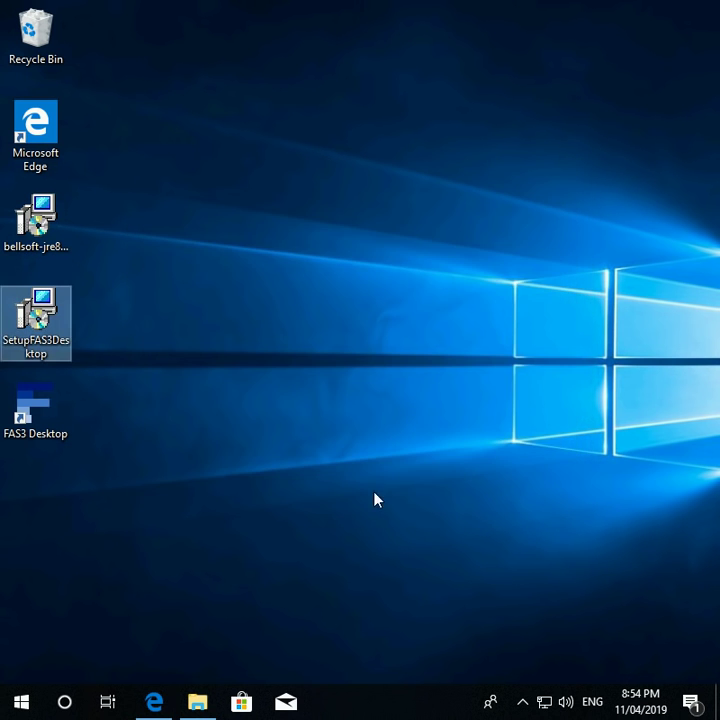
double_click(40, 431)
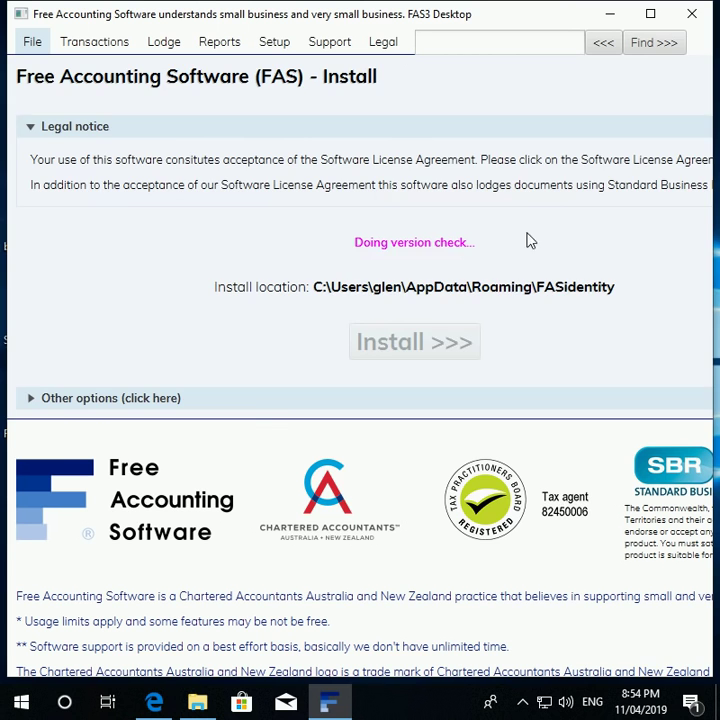
click(701, 16)
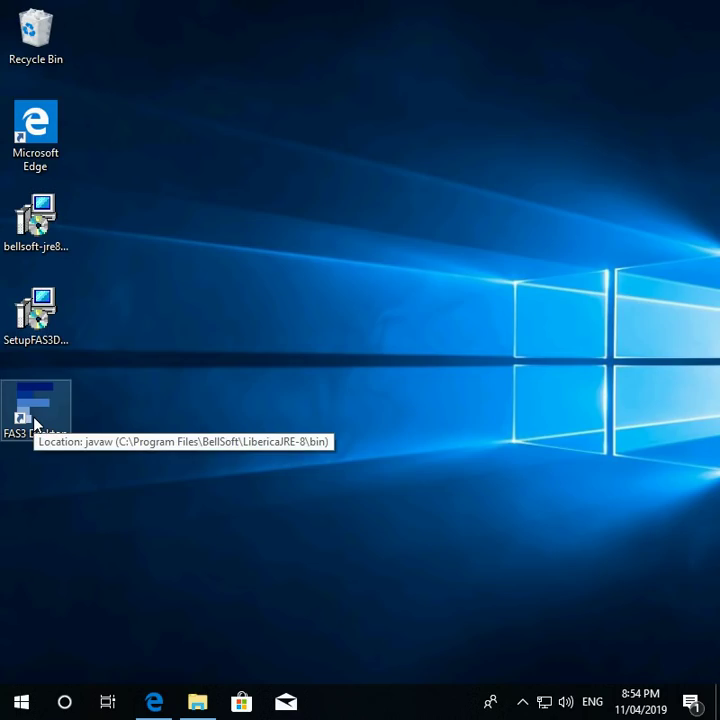
Step: Examine the Java path and the -jar argument in the target of the FAS3 Desktop shortcut's properties, and cancel without changing anything
click(38, 342)
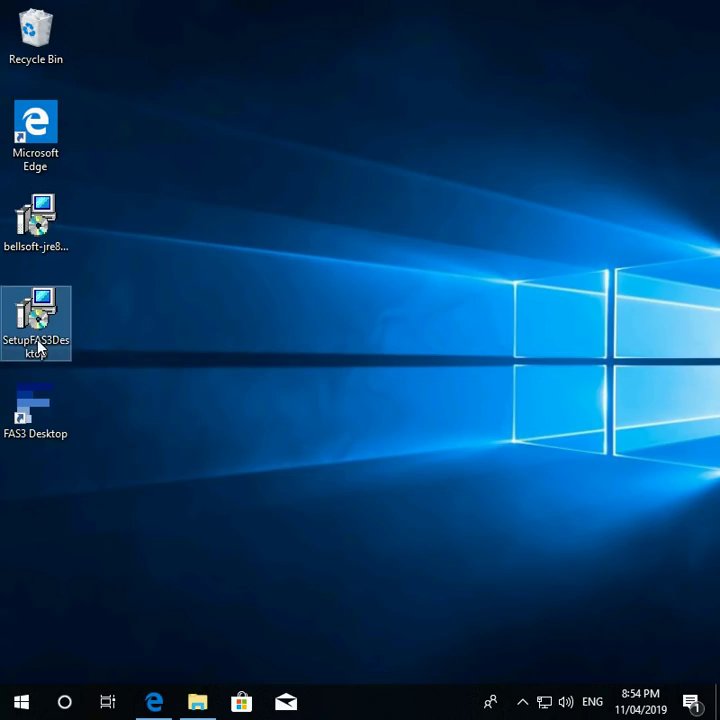
click(46, 428)
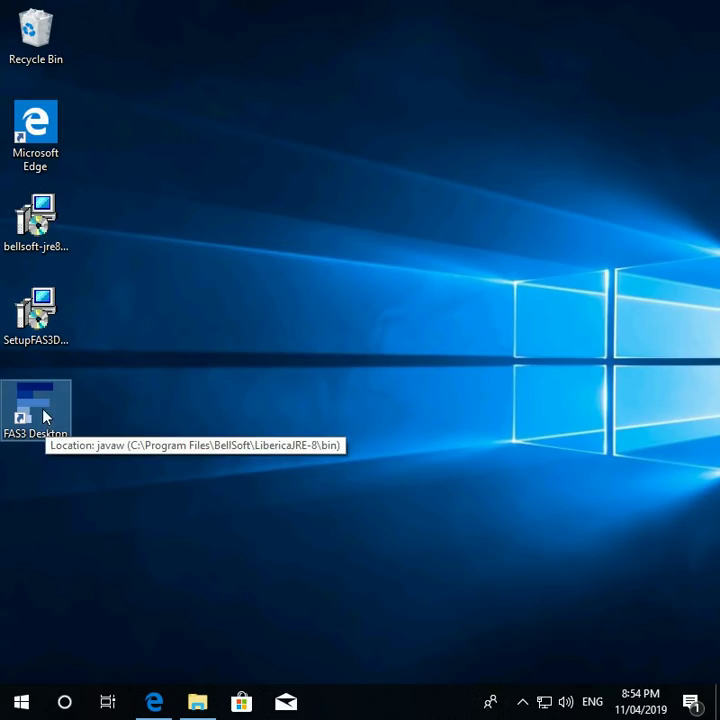
right_click(44, 416)
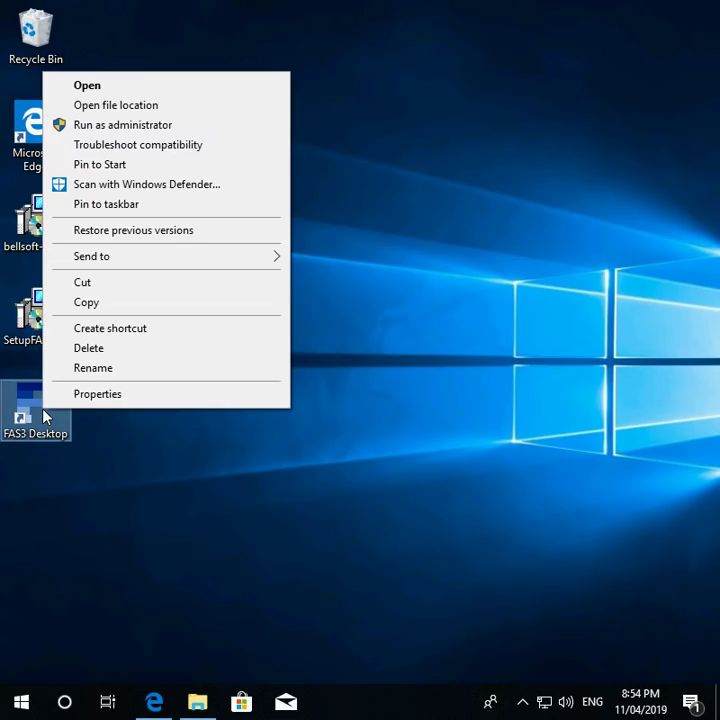
click(113, 395)
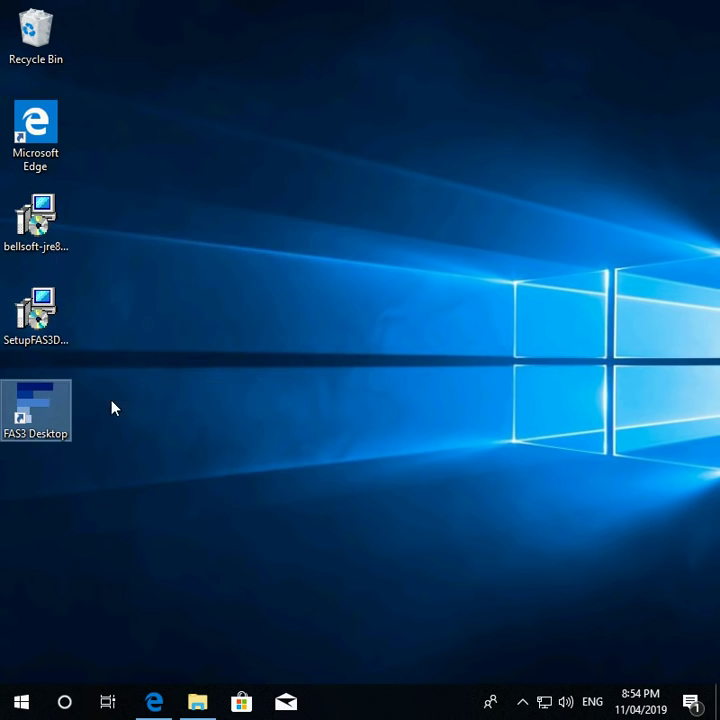
click(189, 386)
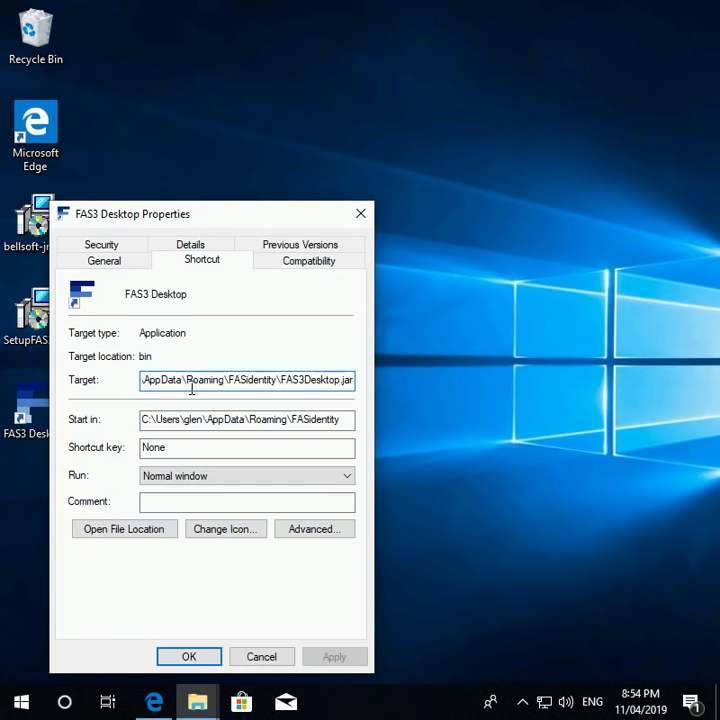
key(ctrl+v)
key(Home)
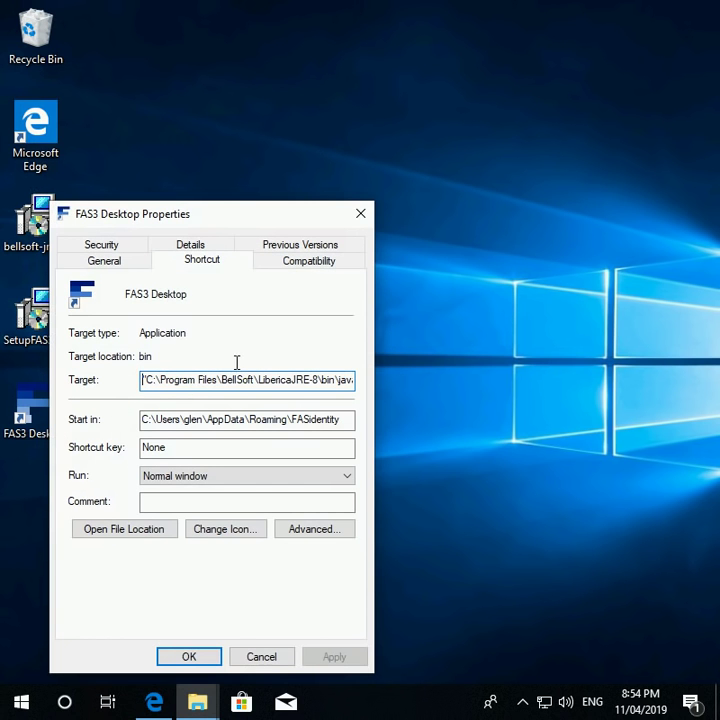
drag(335, 381, 117, 366)
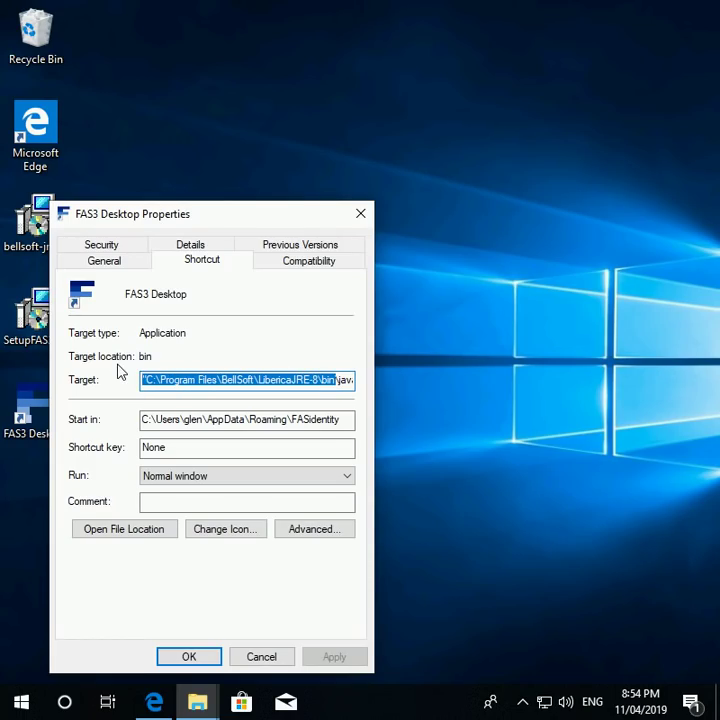
key(Right)
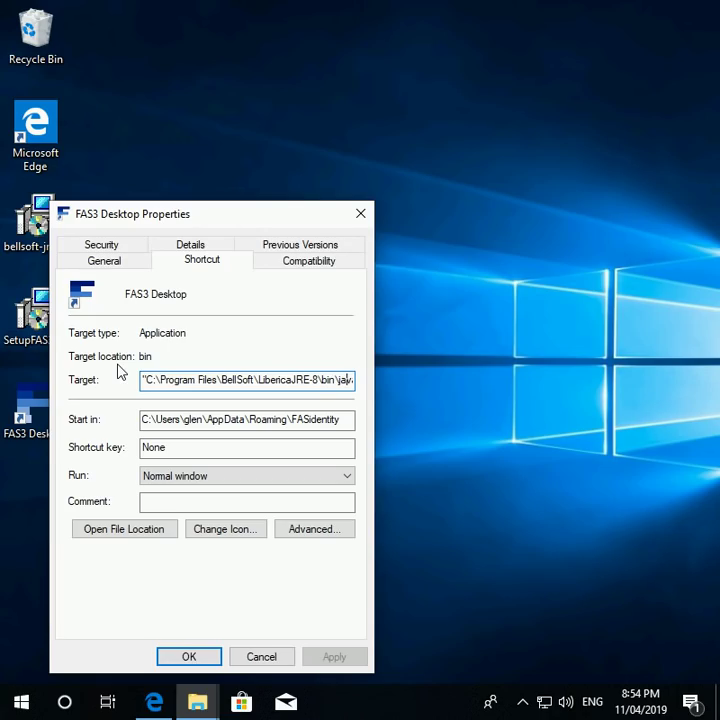
key(Right)
key(Right)
key(Right)
key(Right)
key(Right)
key(Right)
key(Right)
key(Right)
key(Right)
key(Right)
key(Right)
key(Right)
key(Right)
key(Right)
key(Right)
key(Right)
key(Right)
key(Right)
key(Right)
key(Right)
key(Right)
key(Right)
key(Right)
key(Right)
key(Right)
key(Right)
key(Right)
key(Right)
key(Left)
key(Left)
key(Left)
key(Left)
key(Left)
key(Left)
key(Left)
key(Left)
key(Left)
key(Left)
key(Left)
key(Left)
key(Left)
key(Left)
key(Left)
key(Left)
key(Left)
key(Left)
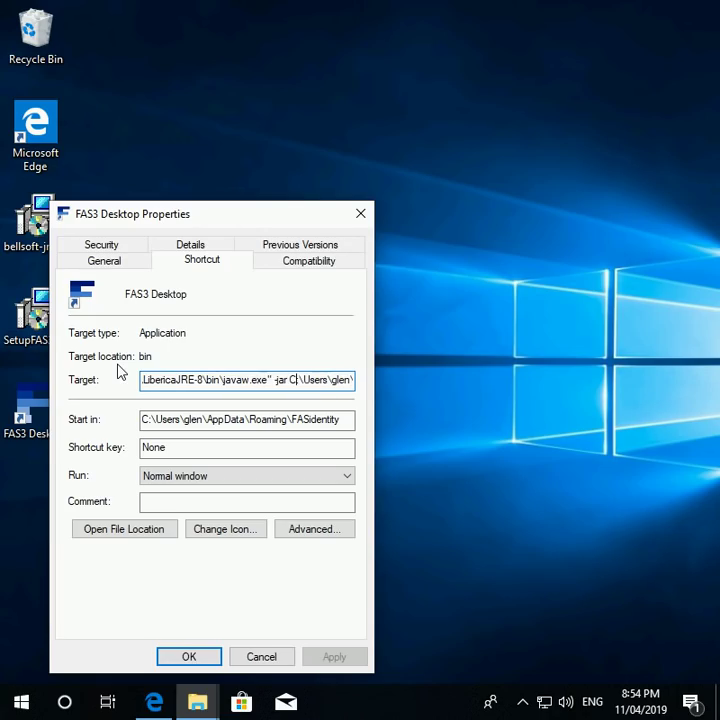
click(247, 658)
click(40, 310)
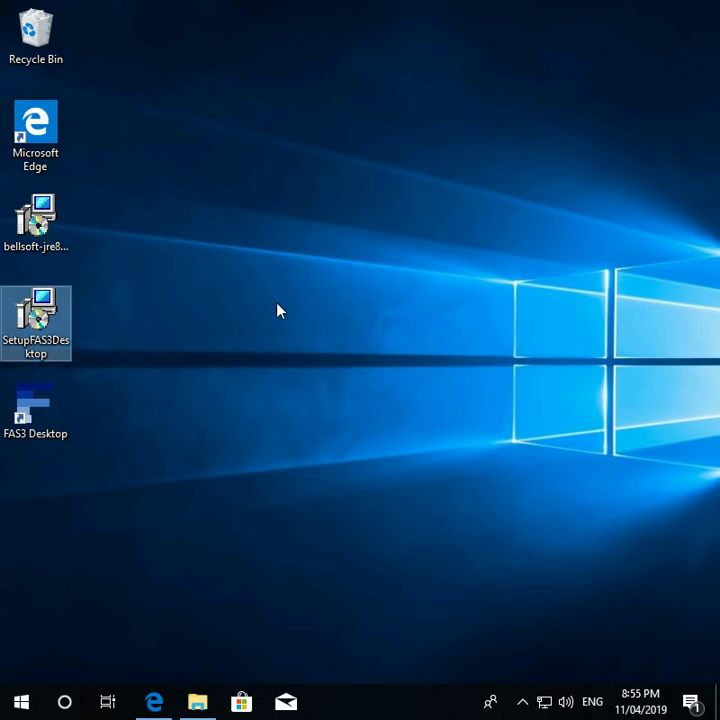